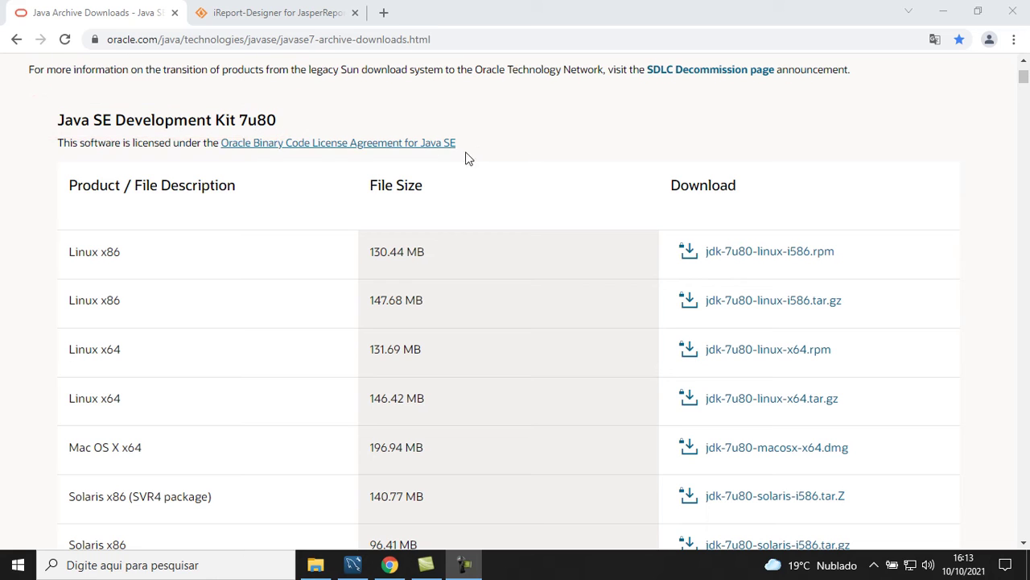
Accept the Oracle licence and download jdk-7u80-windows-x64.exe, then show the Downloads folder
scroll(552, 184, down, 1)
scroll(552, 184, down, 7)
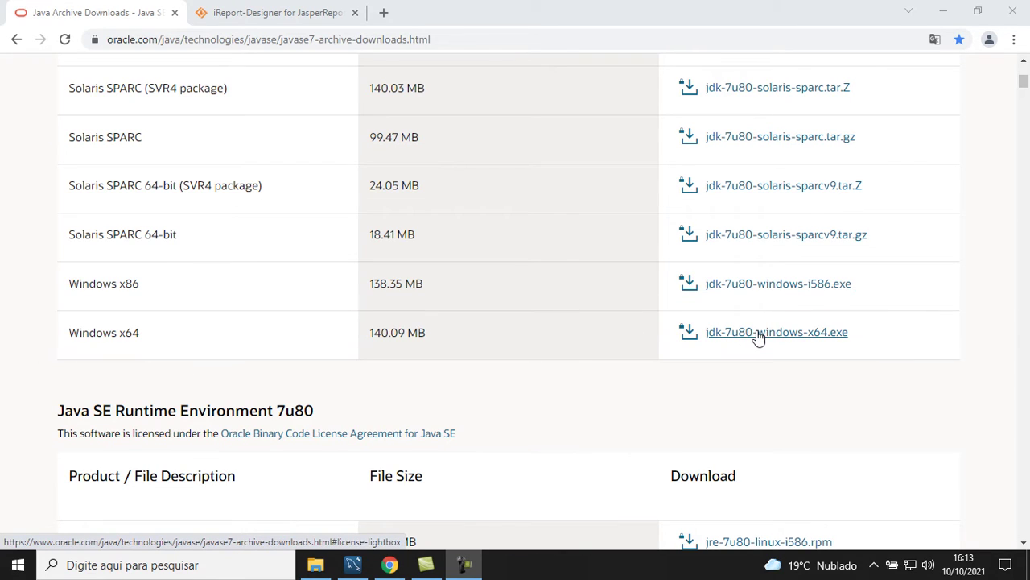
click(758, 335)
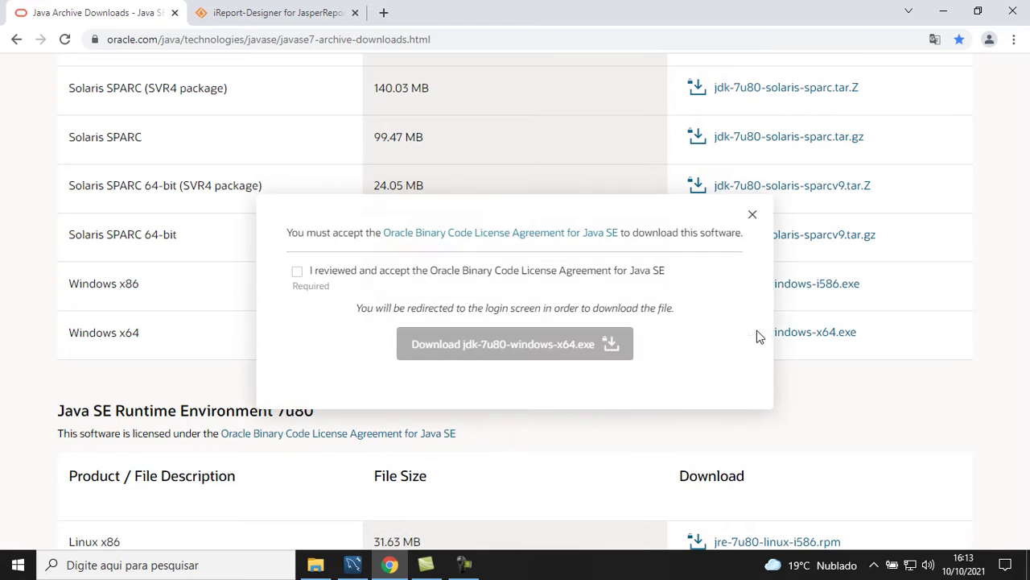
click(297, 273)
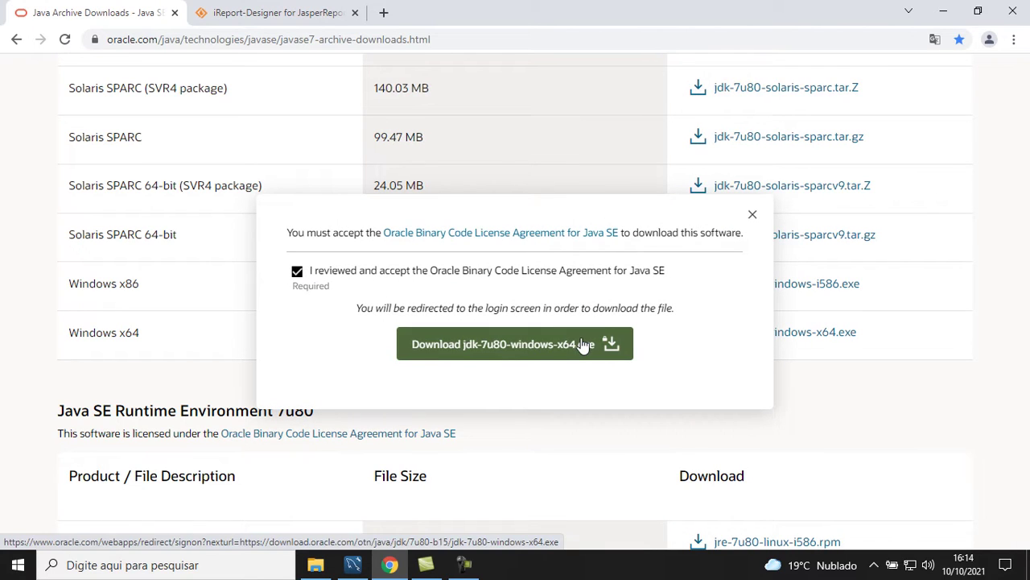
click(583, 343)
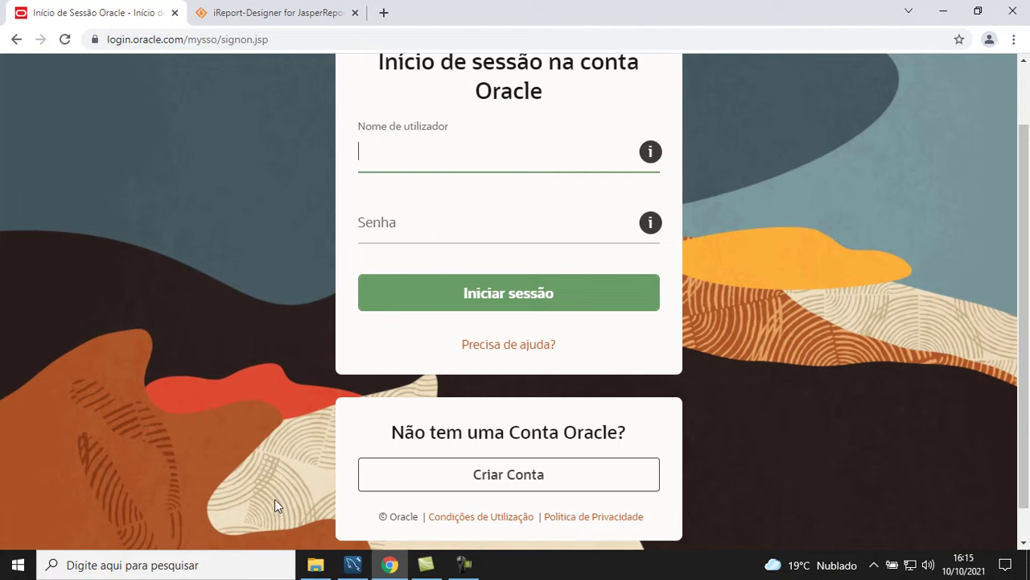
click(319, 566)
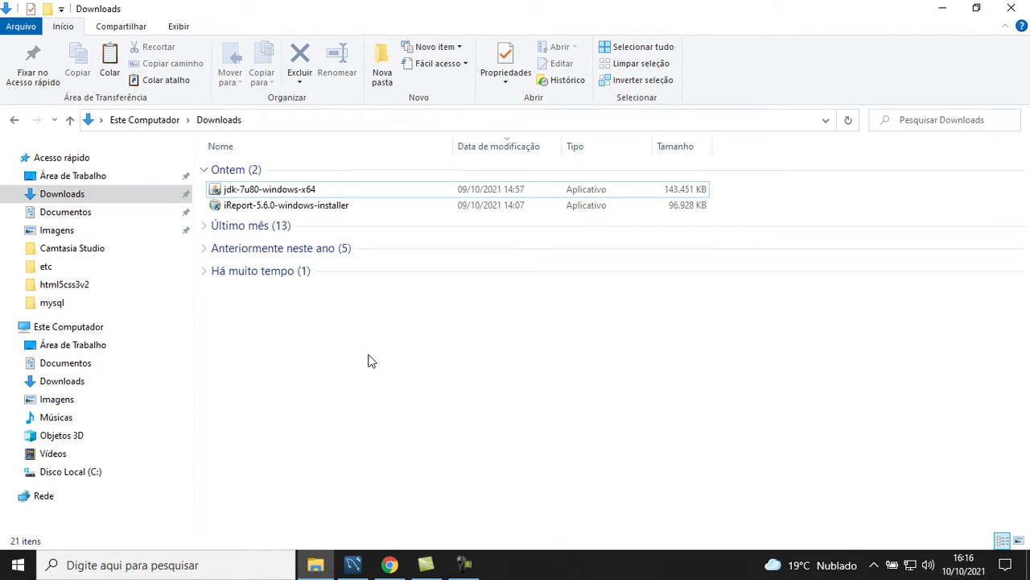
Install JDK 7 Update 80 with Source Code and Public JRE excluded, then close the installer
double_click(294, 195)
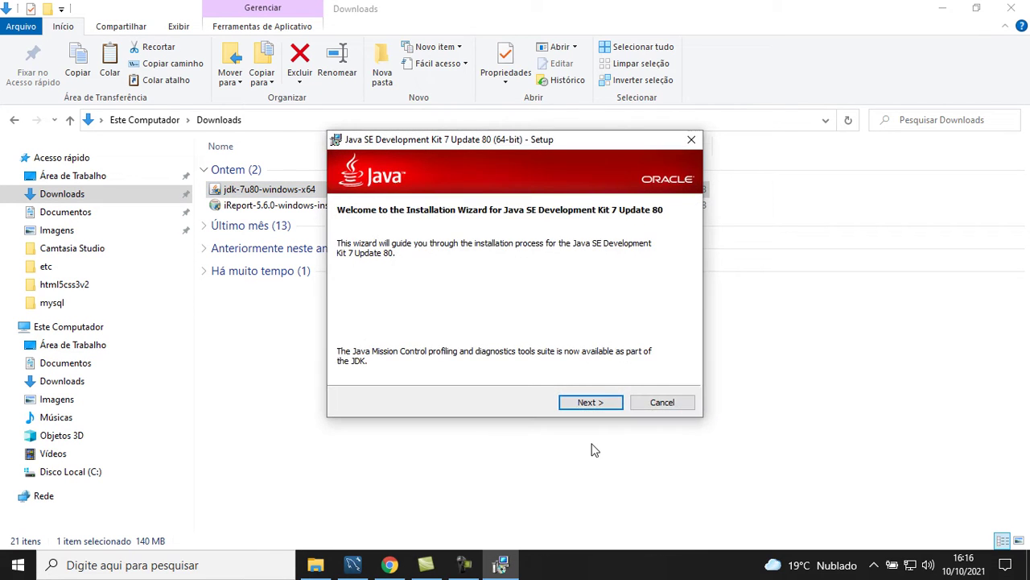
click(615, 408)
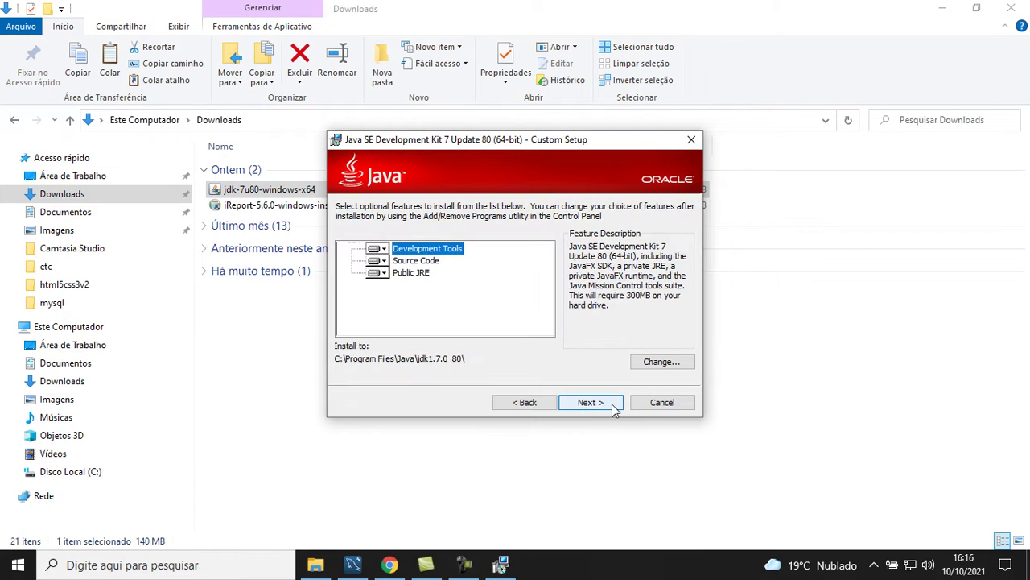
click(379, 263)
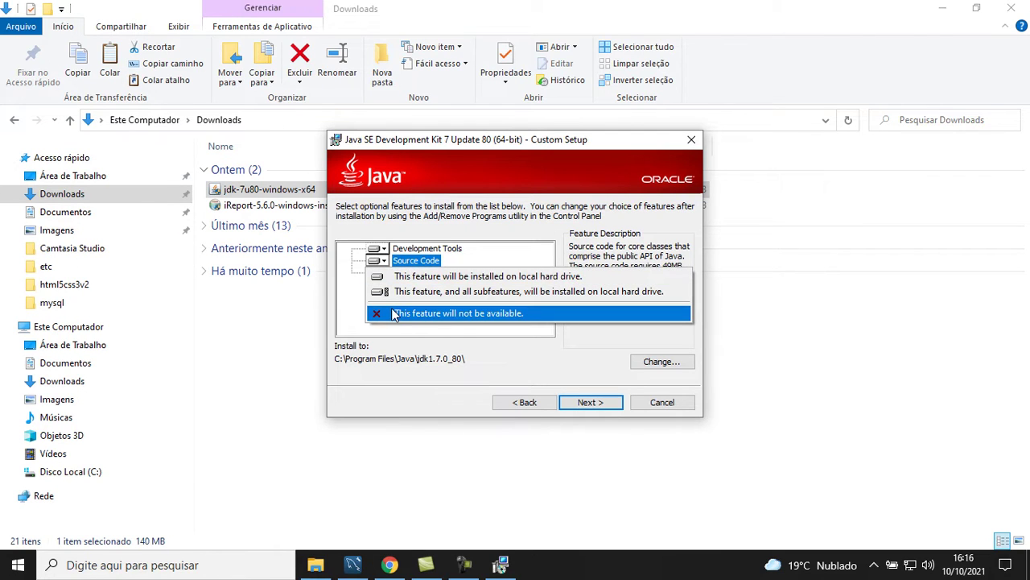
click(394, 313)
click(377, 272)
click(413, 325)
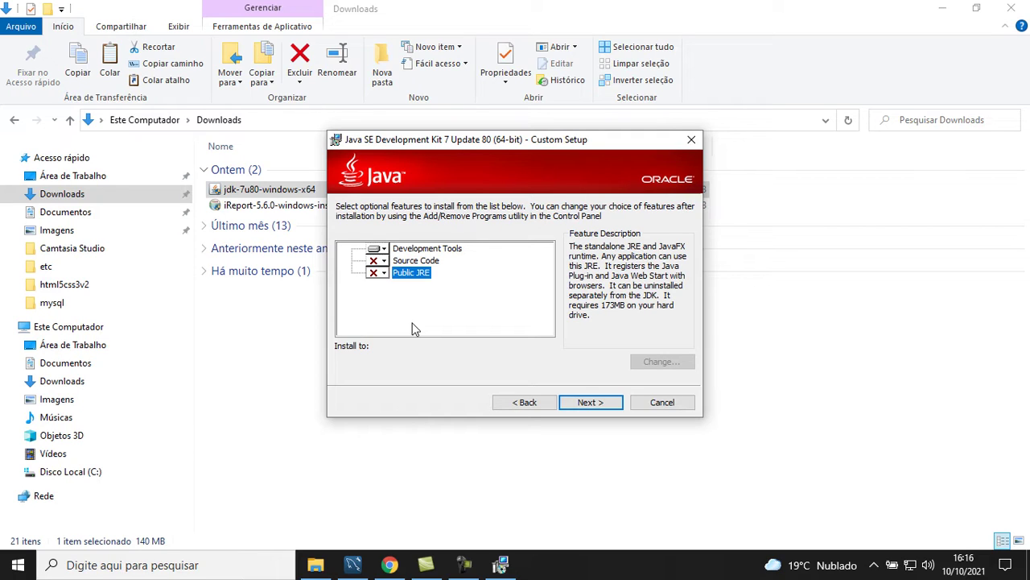
click(612, 405)
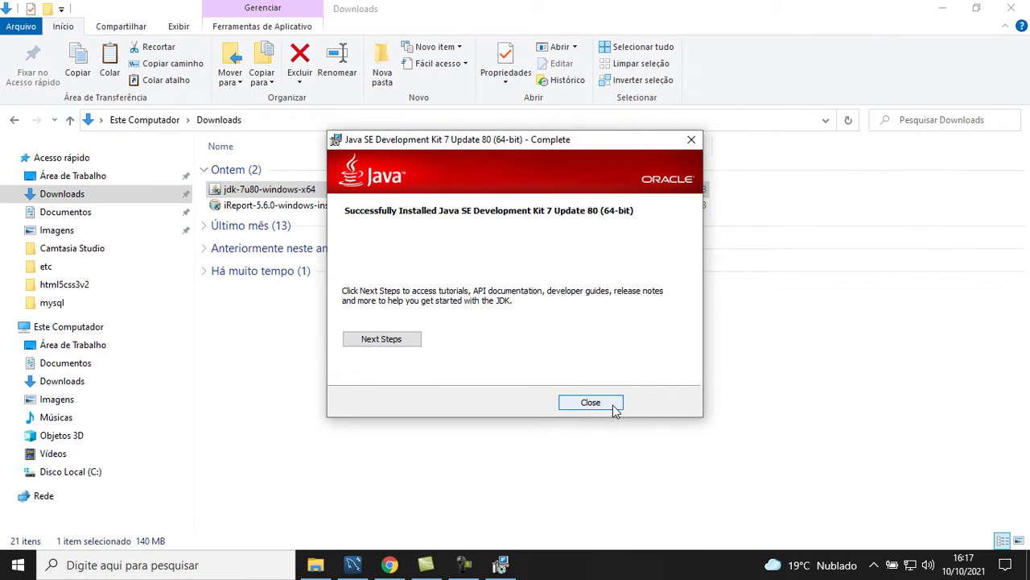
click(614, 407)
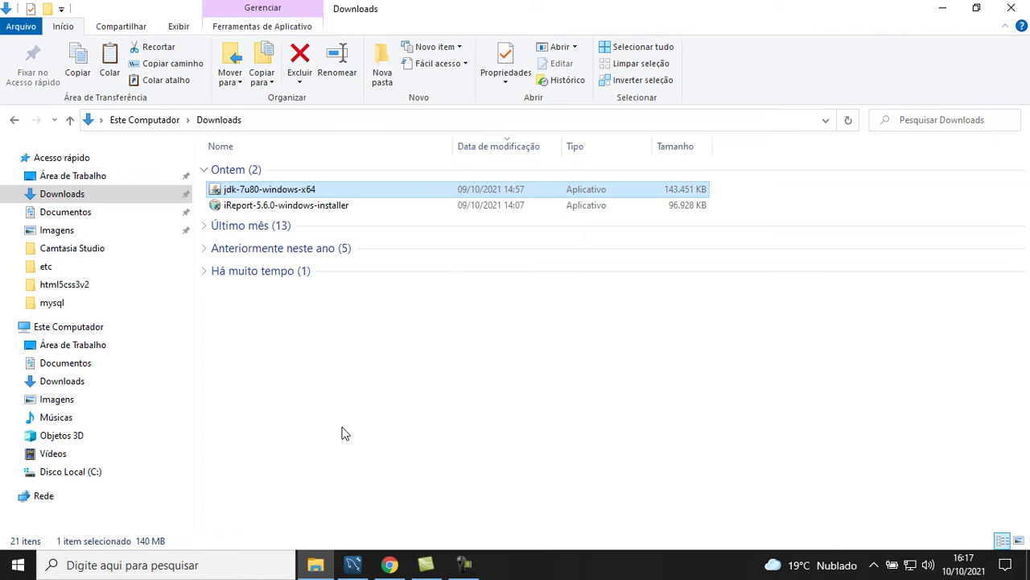
Browse to C:\Arquivos de Programas\Java to confirm the jdk1.7.0_80 folder, then begin a Windows search
click(87, 331)
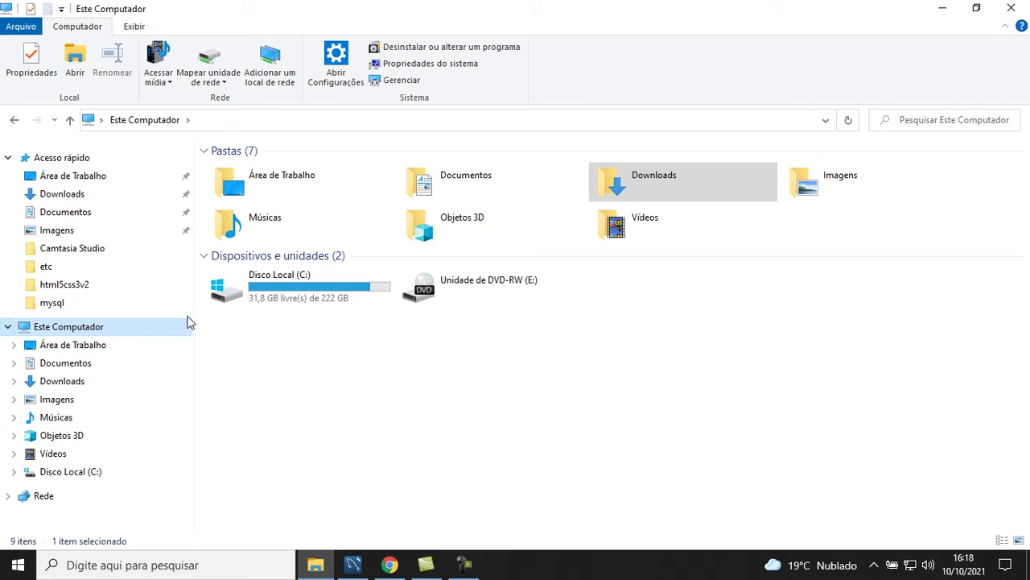
double_click(274, 299)
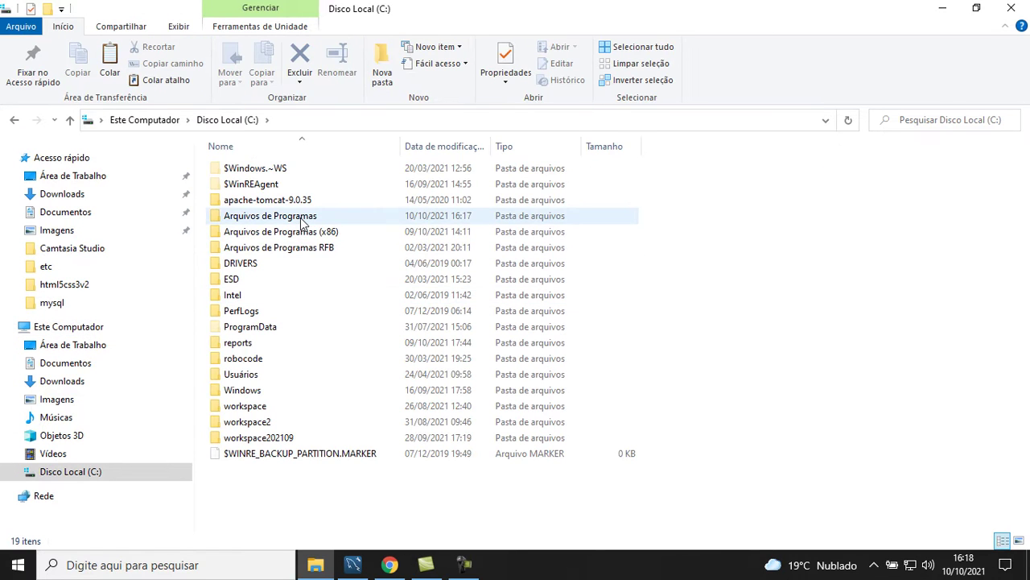
double_click(300, 218)
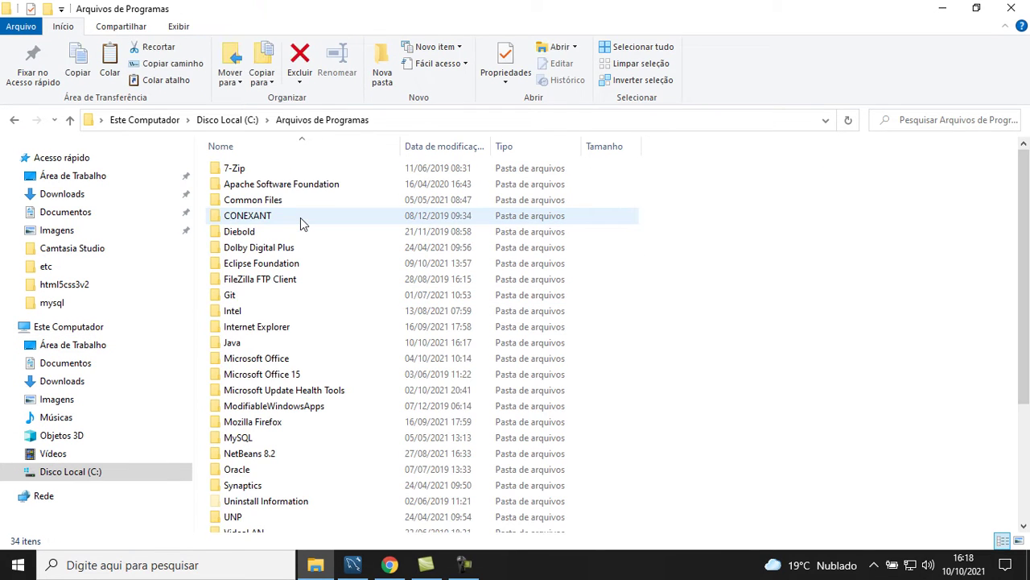
double_click(242, 342)
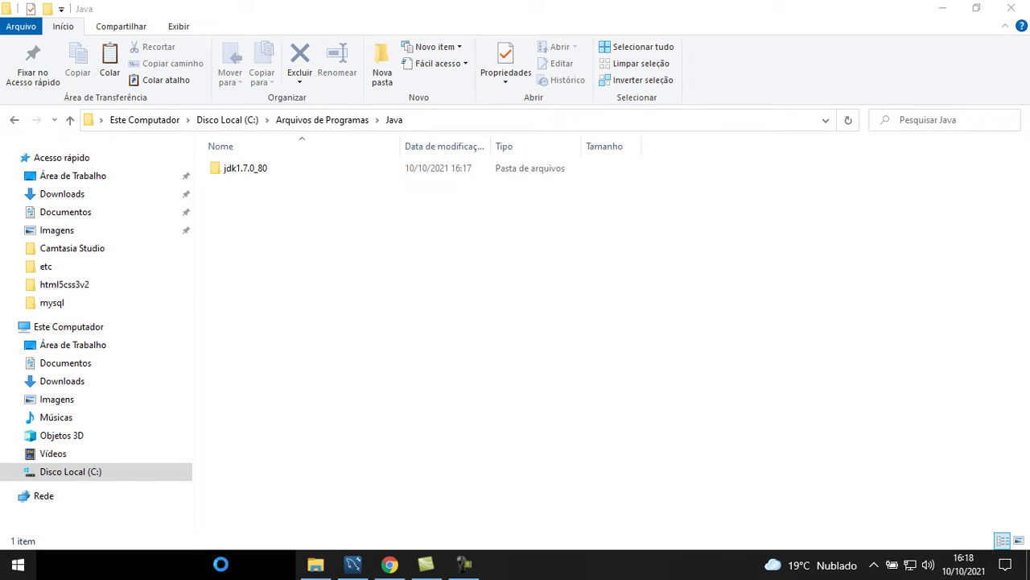
click(220, 564)
Open Command Prompt via 'cmd' and run java -version, which reports OpenJDK 1.8.0_302
text(cmd)
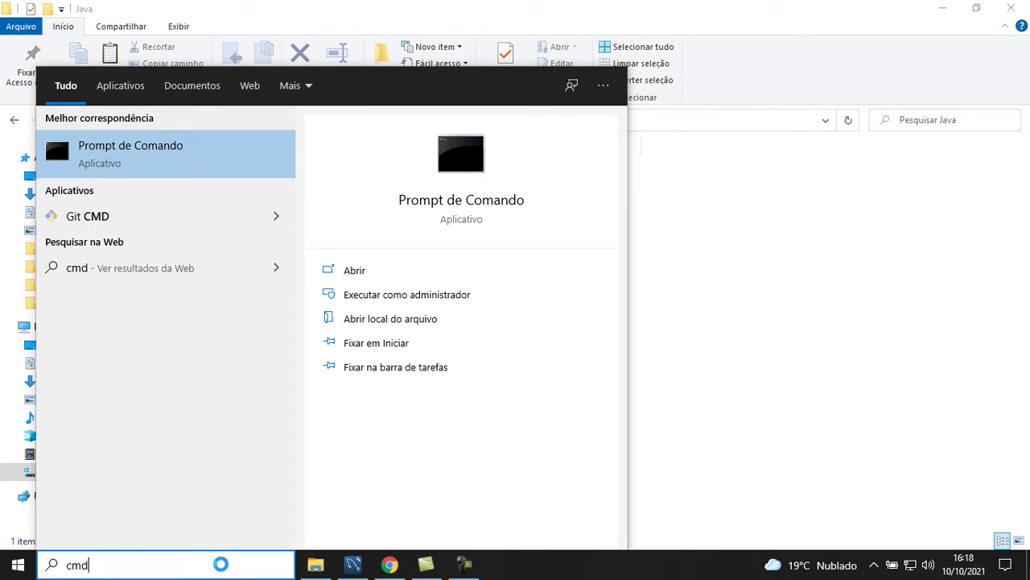
key(Return)
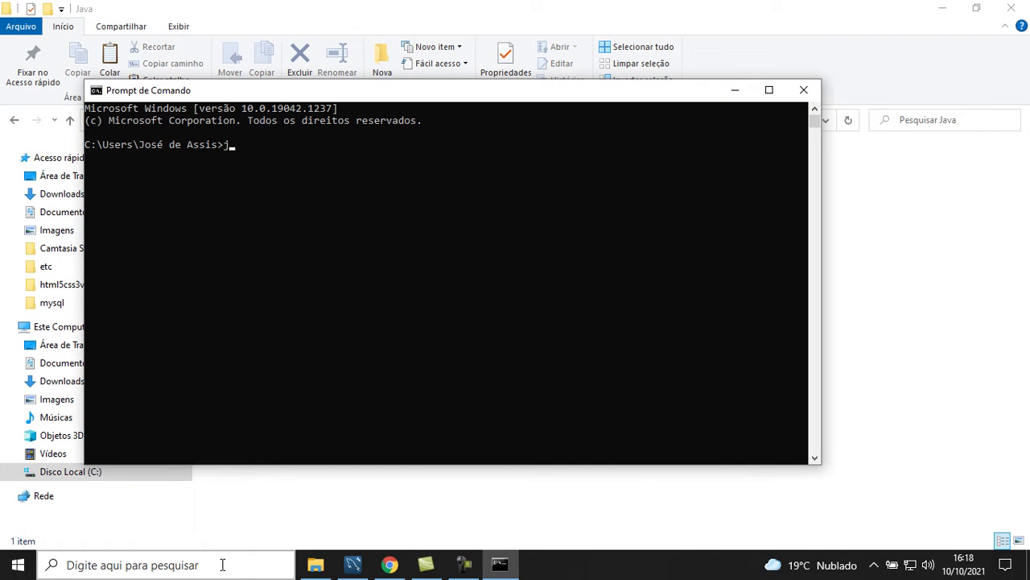
text(java -version)
key(Return)
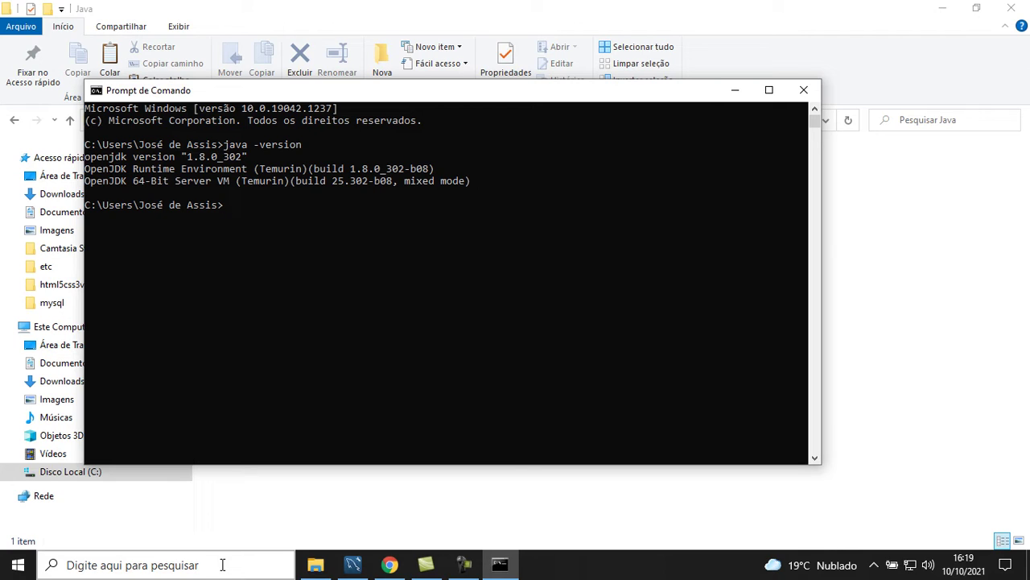
Close Command Prompt, view Chrome's iReport SourceForge tab, then return to the Downloads folder
click(803, 89)
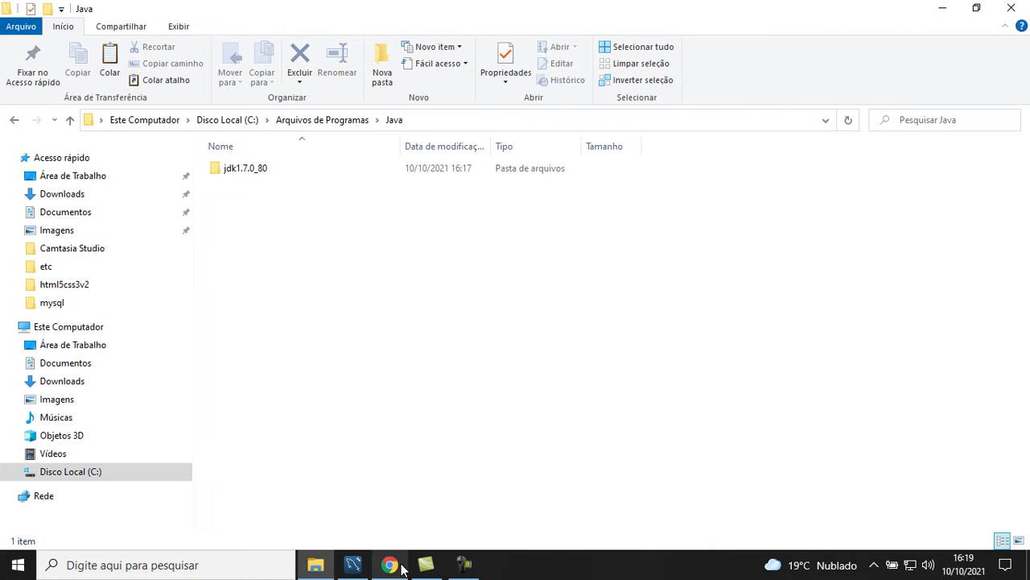
click(389, 564)
click(243, 13)
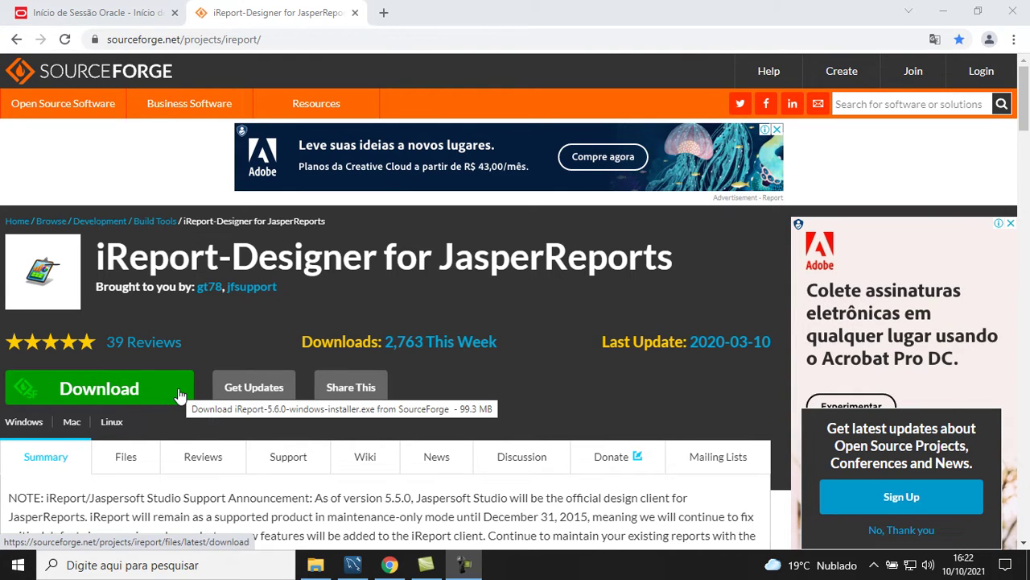
click(315, 567)
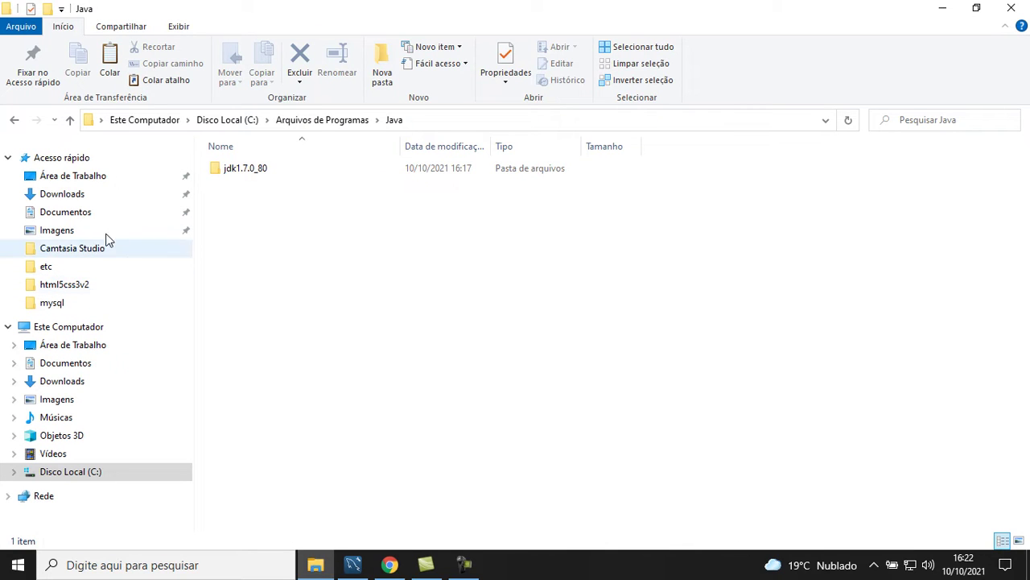
click(71, 197)
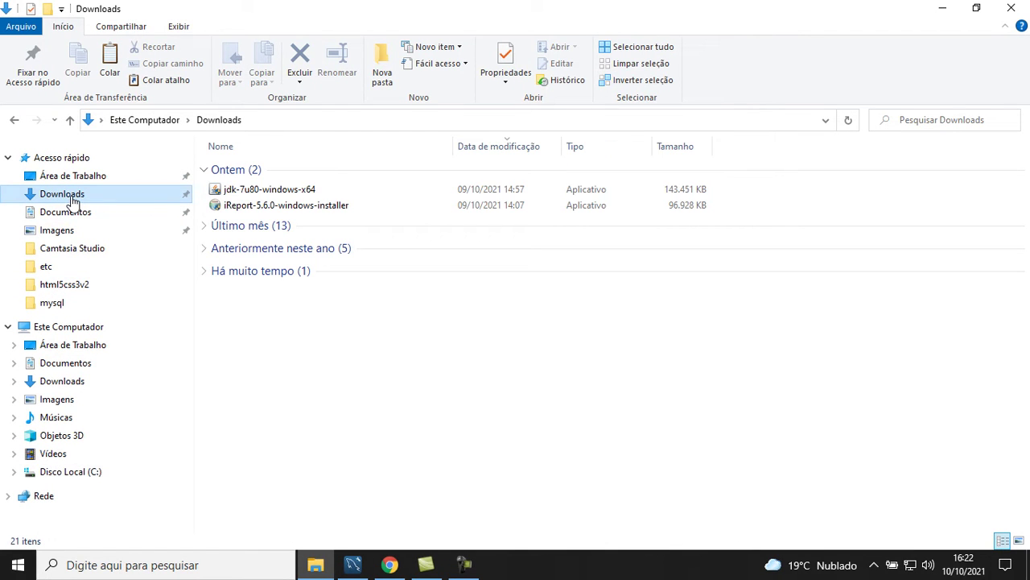
Install iReport 5.6.0 with default components and folder, unchecking Run iReport 5.6.0 at the end
double_click(328, 211)
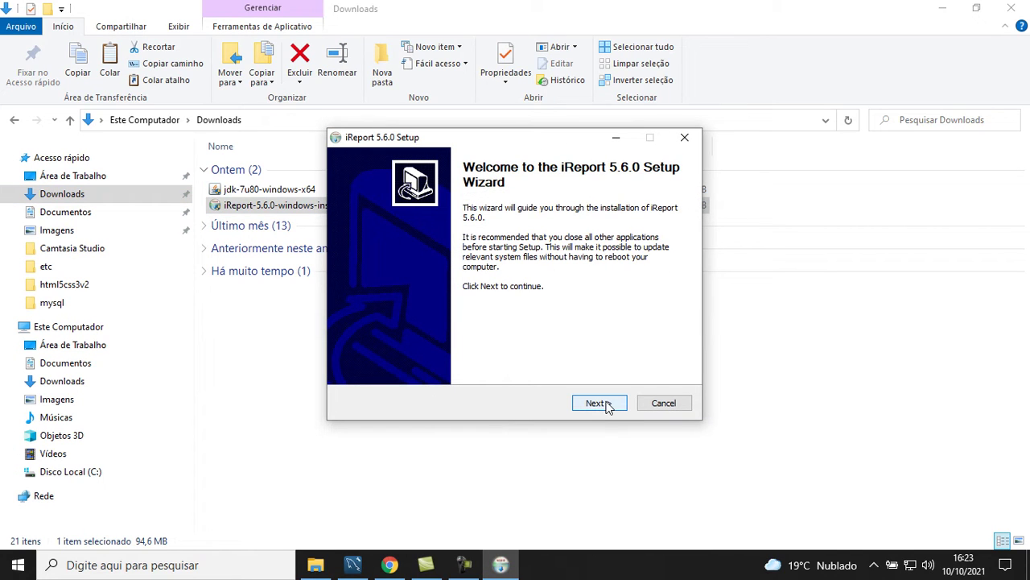
click(607, 405)
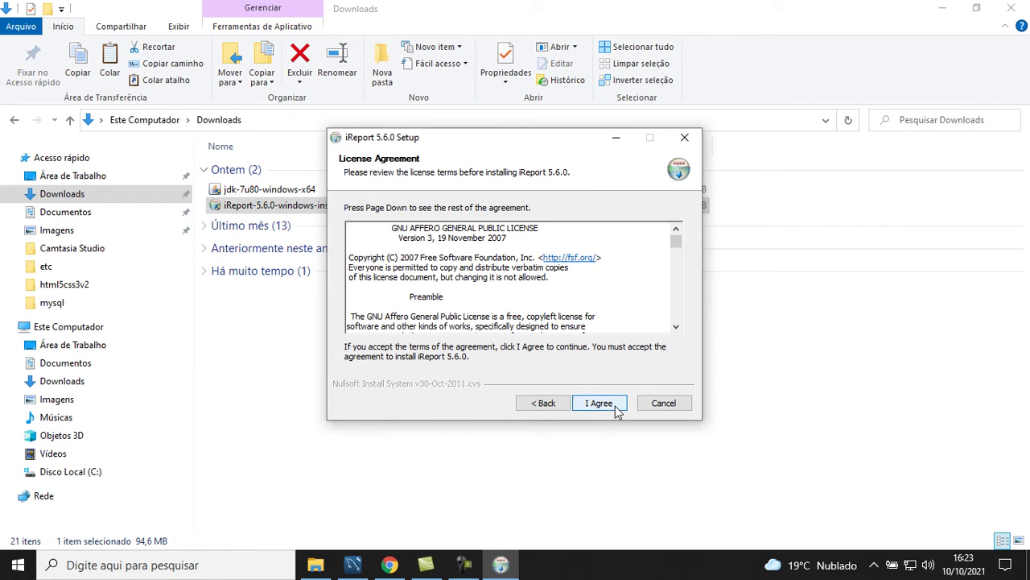
click(617, 412)
click(616, 407)
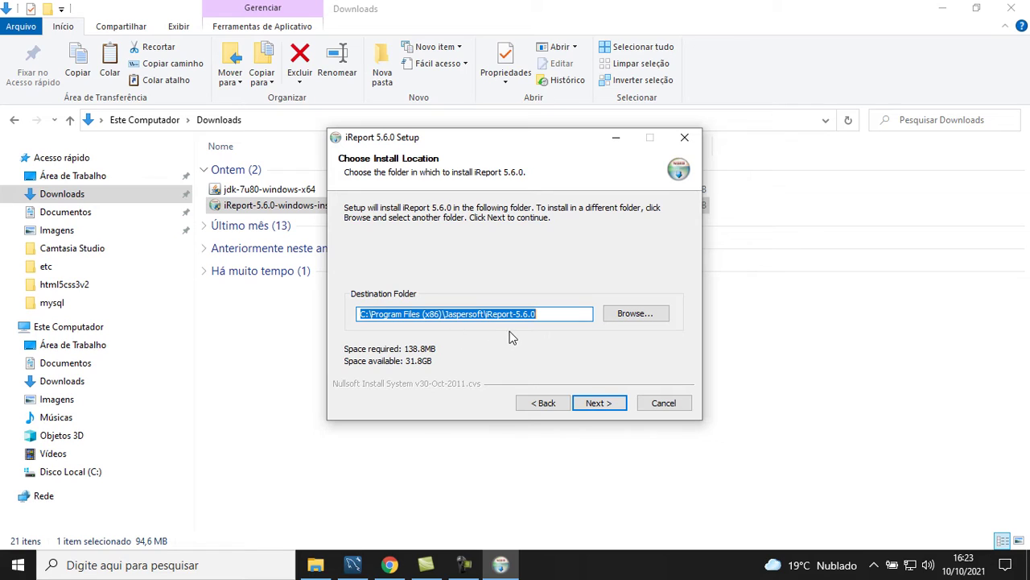
click(599, 404)
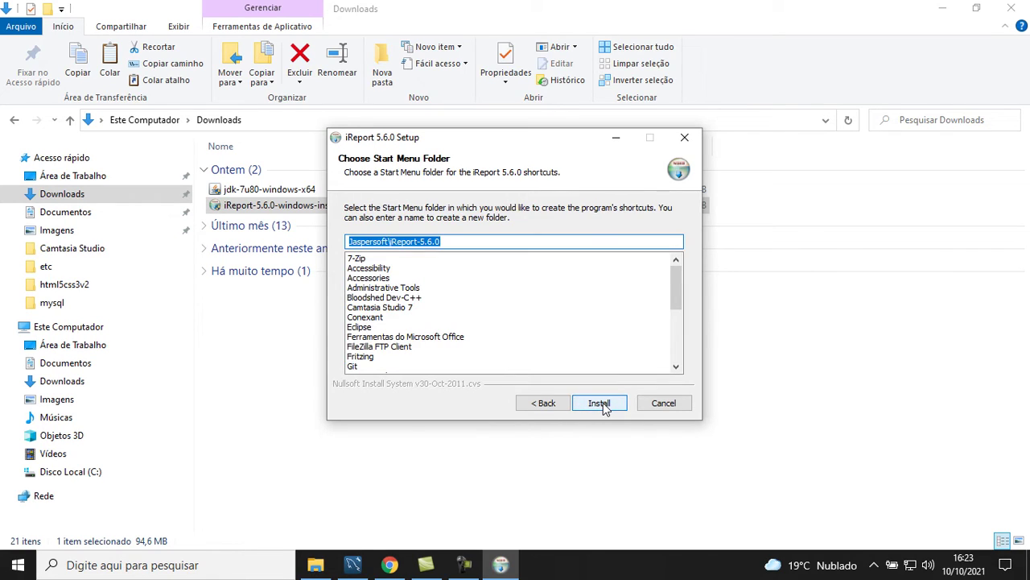
click(600, 403)
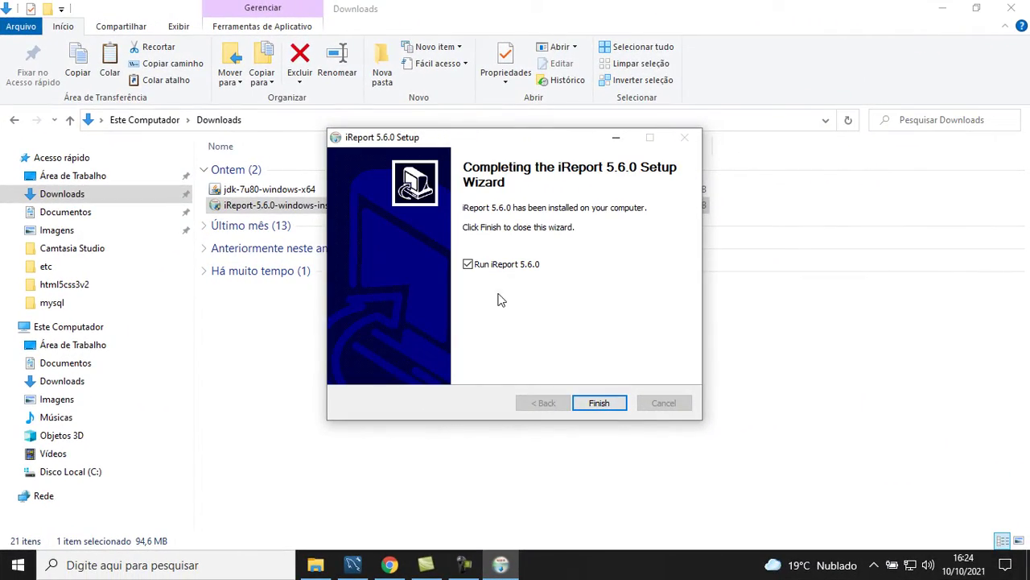
click(469, 266)
click(599, 403)
click(1011, 8)
Drag the iReport-5.6.0 desktop shortcut to the top row beside Workbench
drag(28, 475, 366, 31)
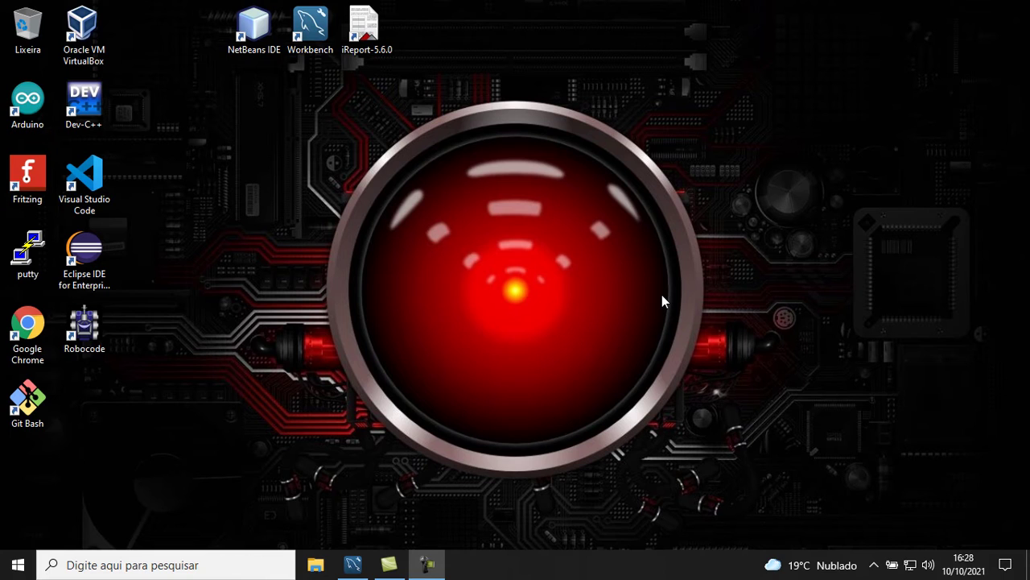
Search for 'notepad' and run Bloco de Notas as administrator
click(111, 567)
text(n)
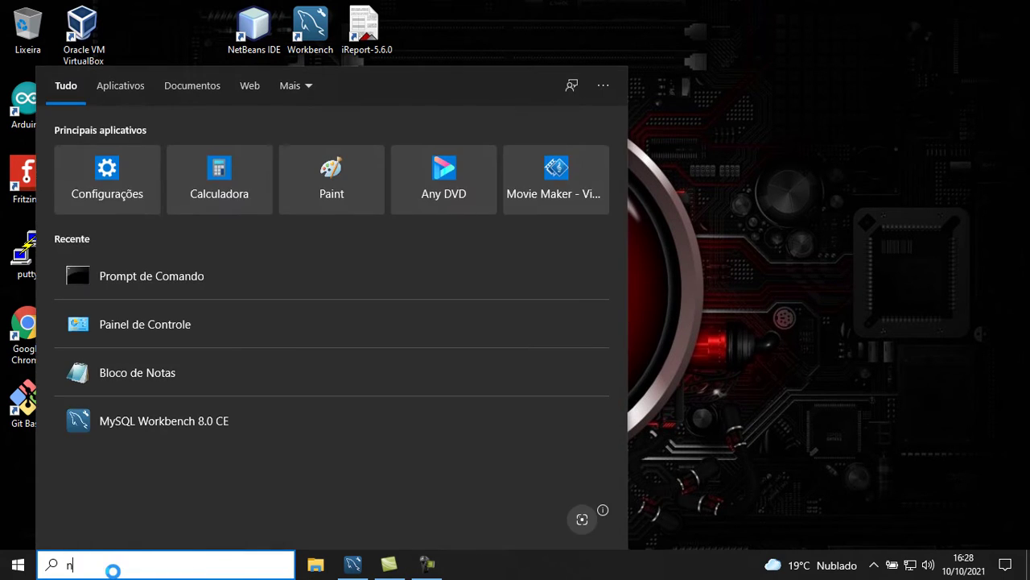
text(otepad)
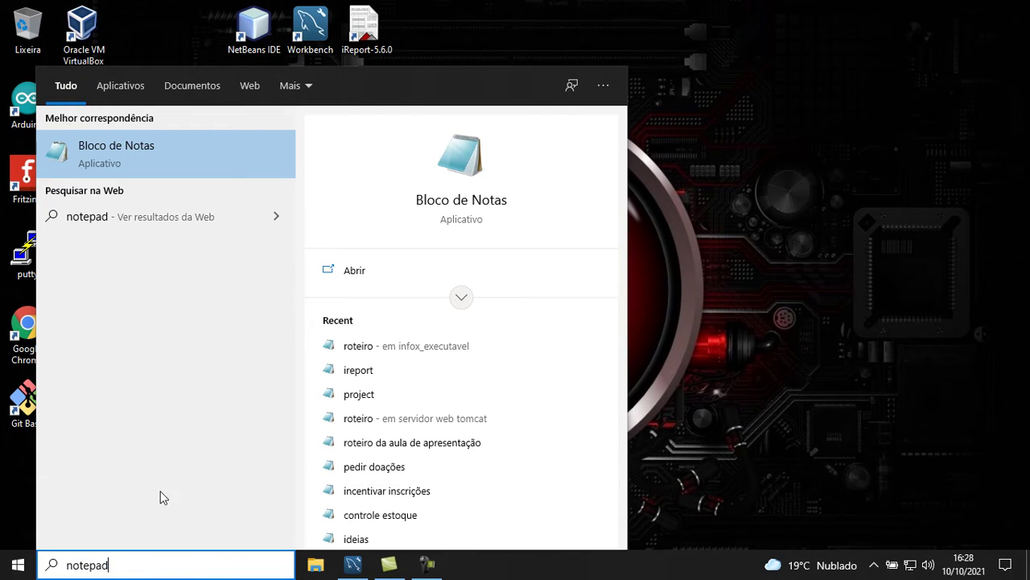
right_click(200, 150)
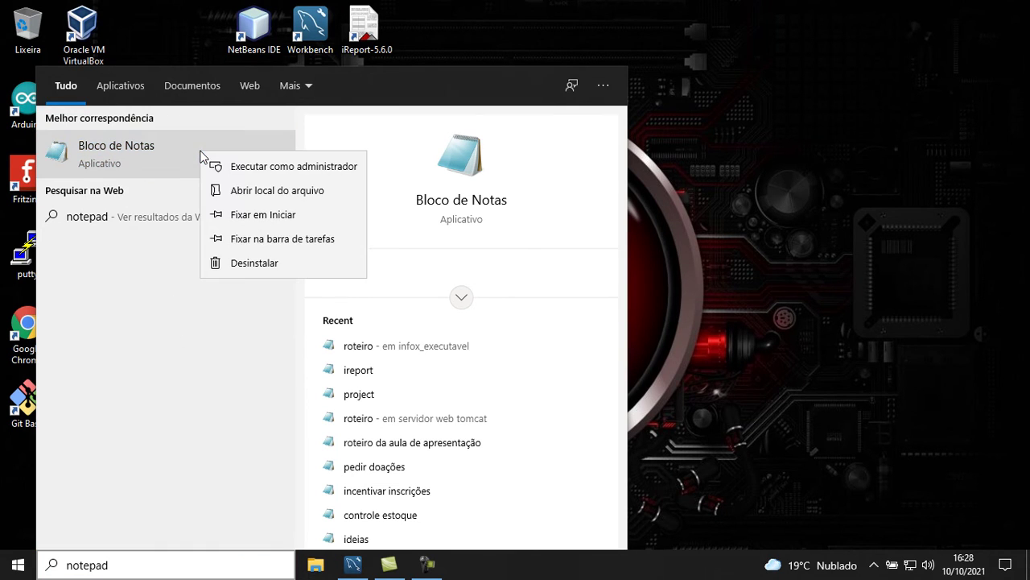
click(315, 170)
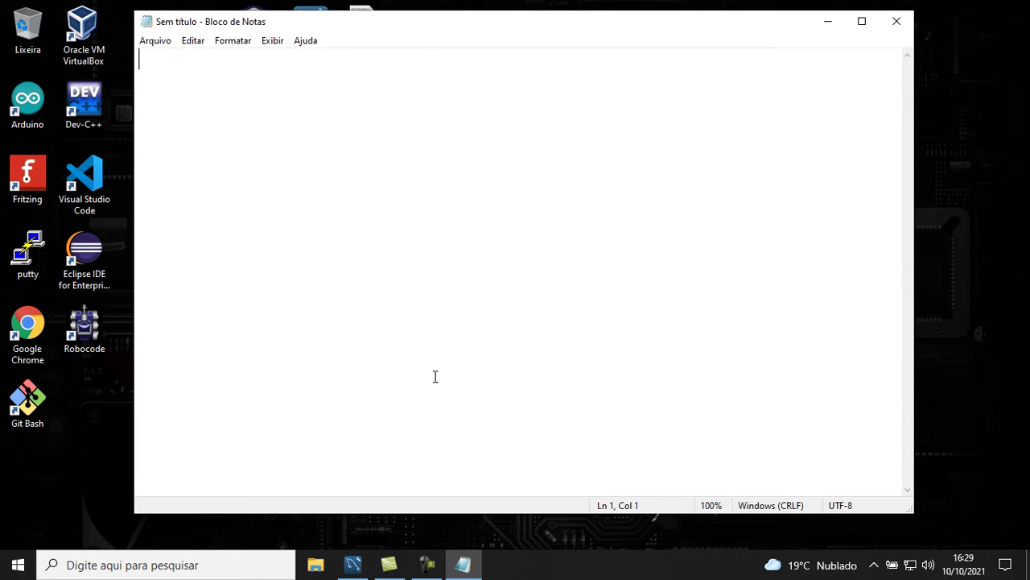
In the Open dialog, browse to C:\Arquivos de Programas (x86)\Jaspersoft\iReport-5.6.0\etc
click(158, 44)
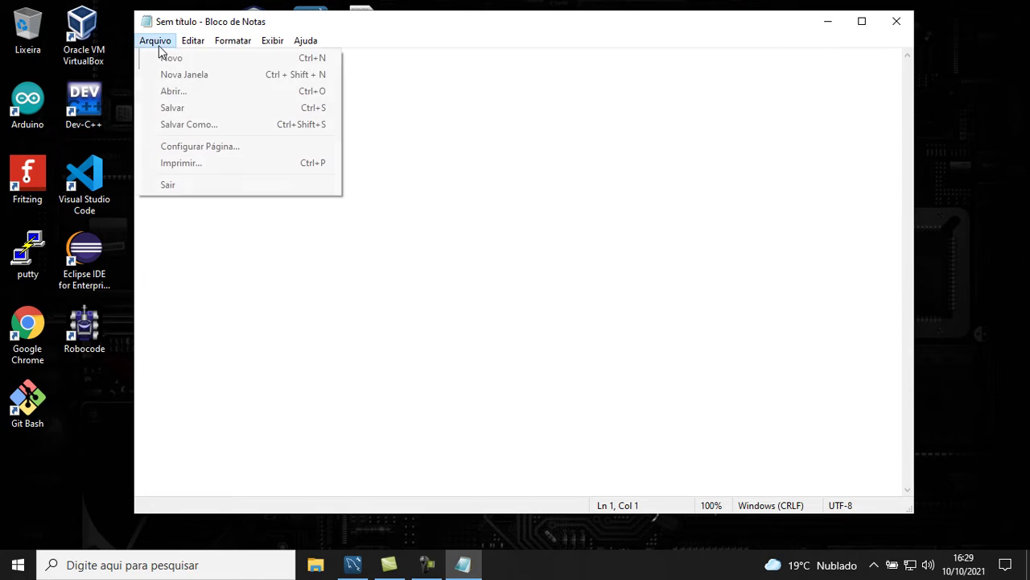
click(170, 92)
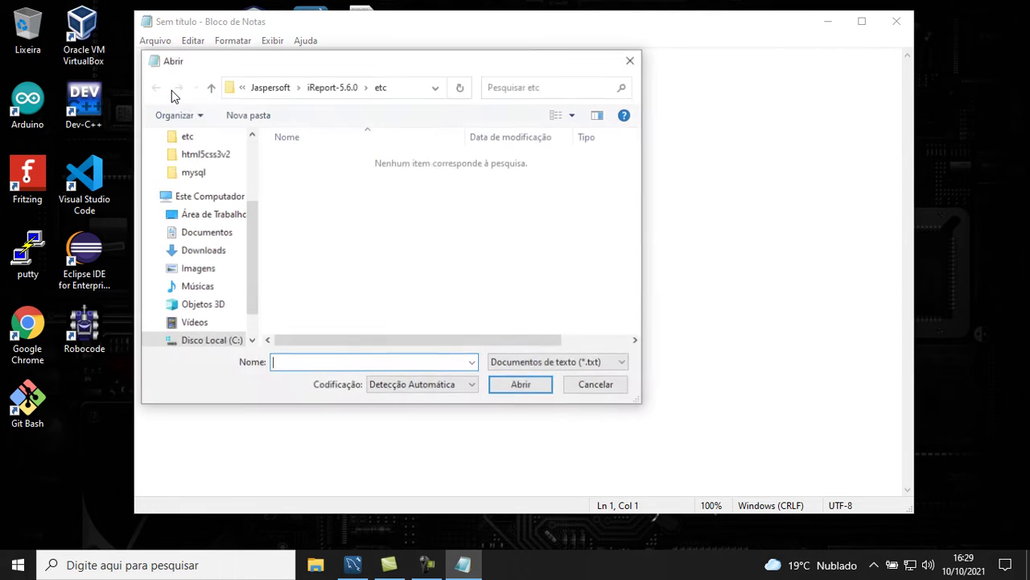
click(211, 196)
scroll(386, 258, down, 3)
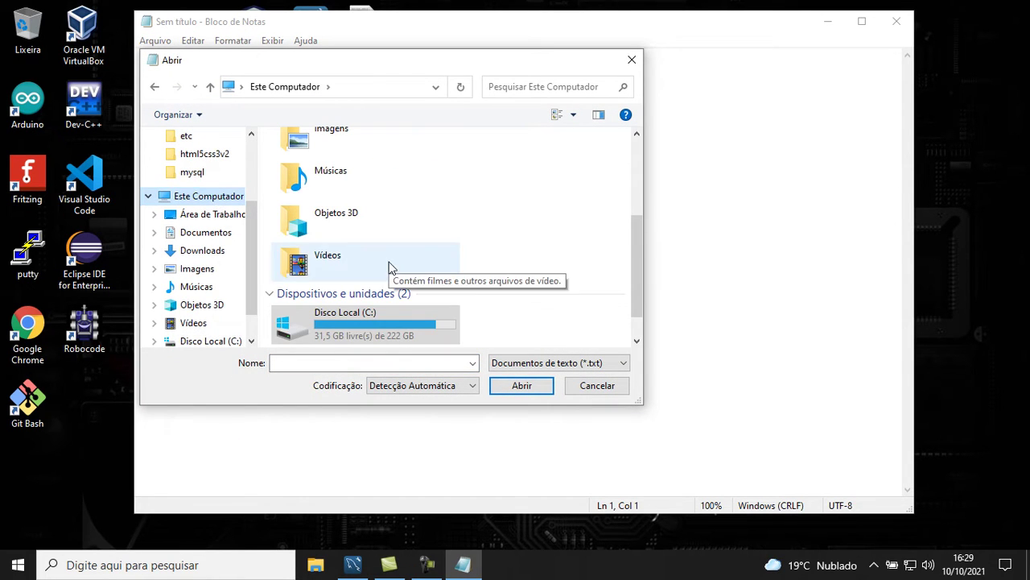
double_click(366, 323)
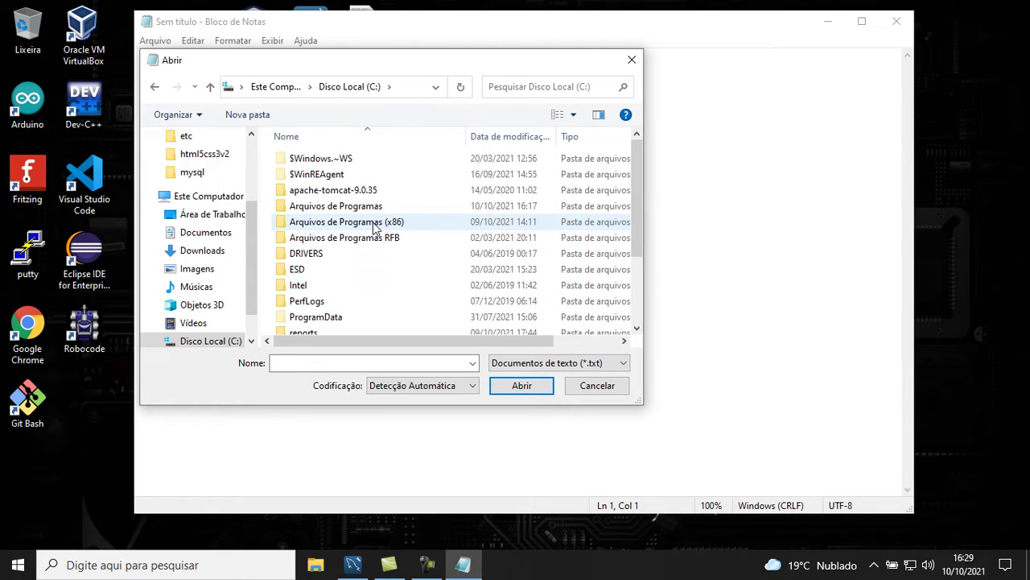
double_click(375, 222)
scroll(375, 221, down, 2)
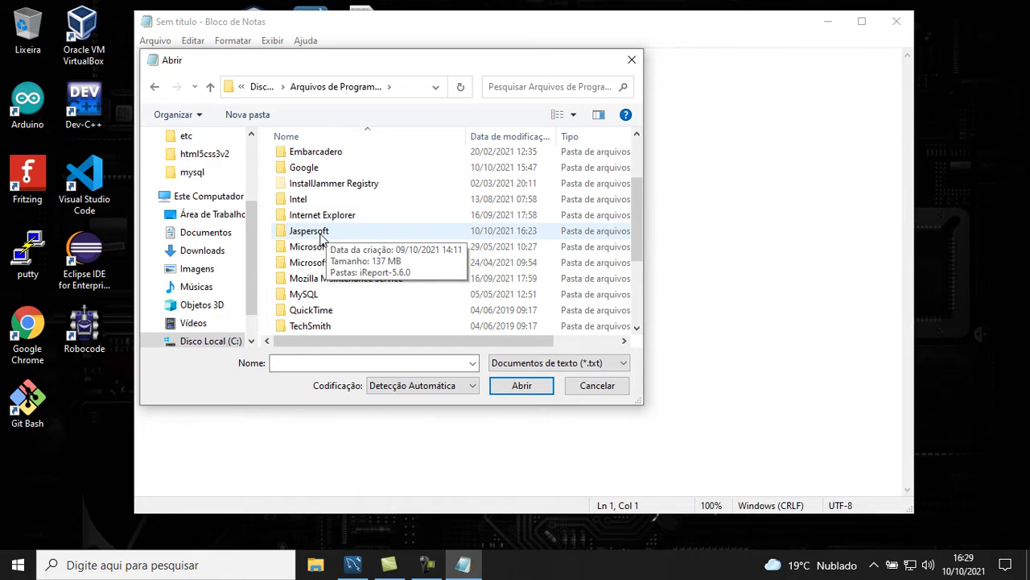
double_click(320, 232)
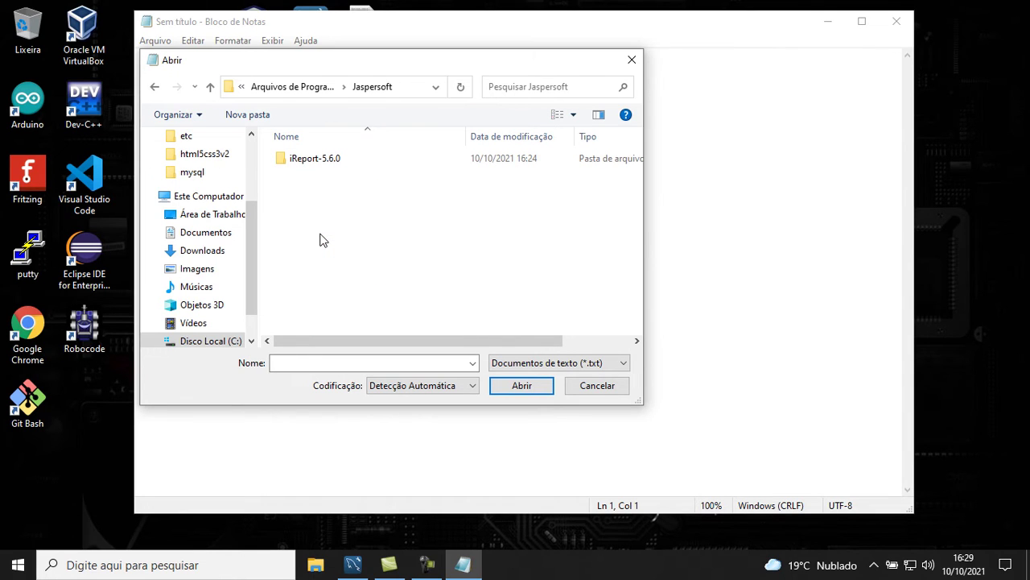
double_click(328, 167)
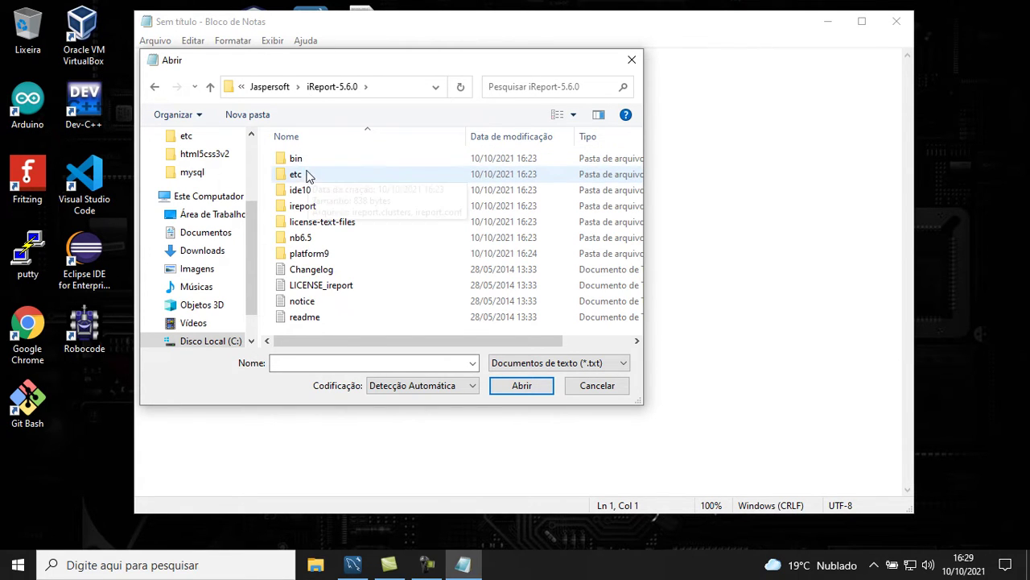
double_click(297, 175)
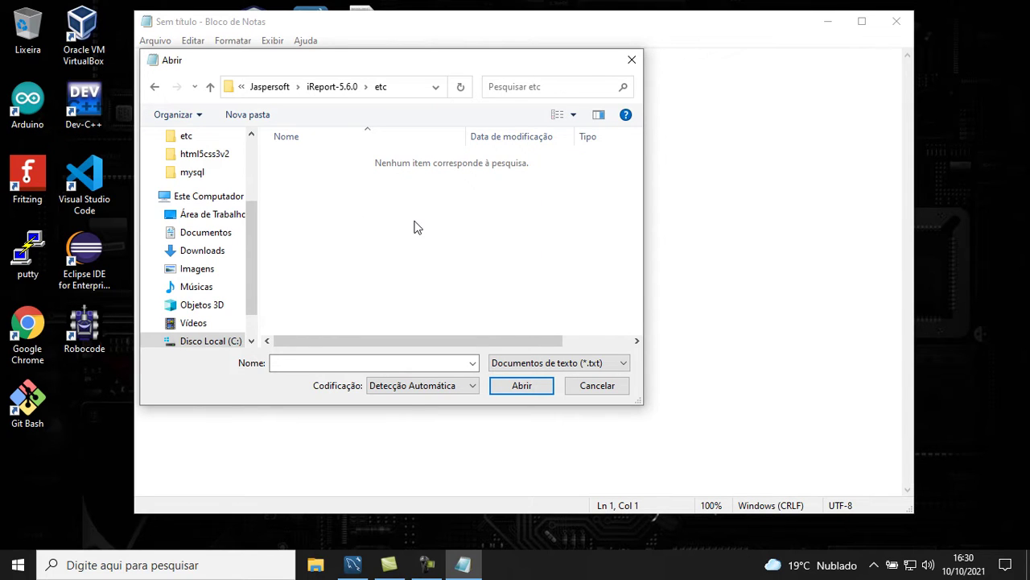
Switch the file filter to Todos os arquivos and open ireport.conf
click(627, 364)
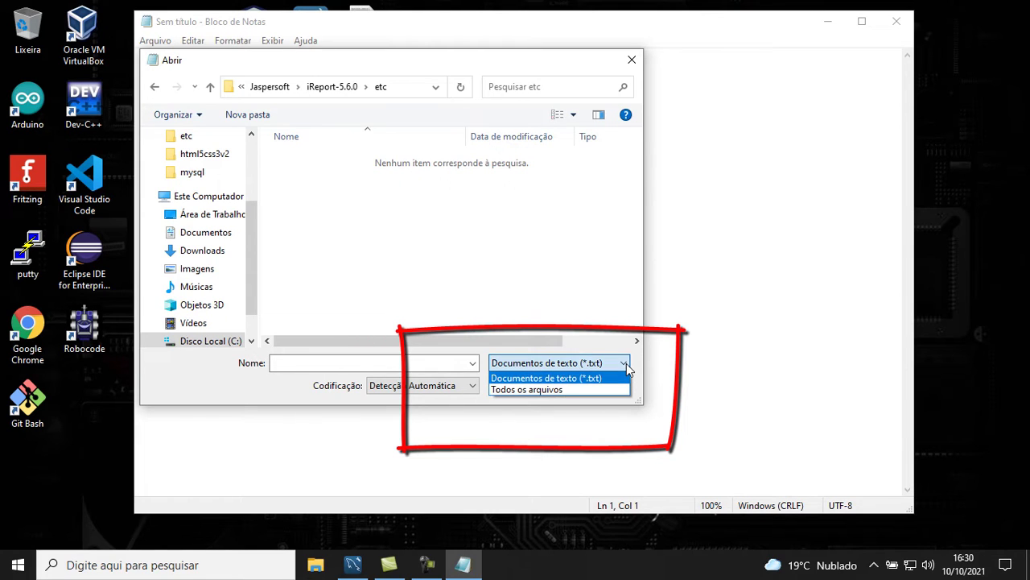
click(612, 389)
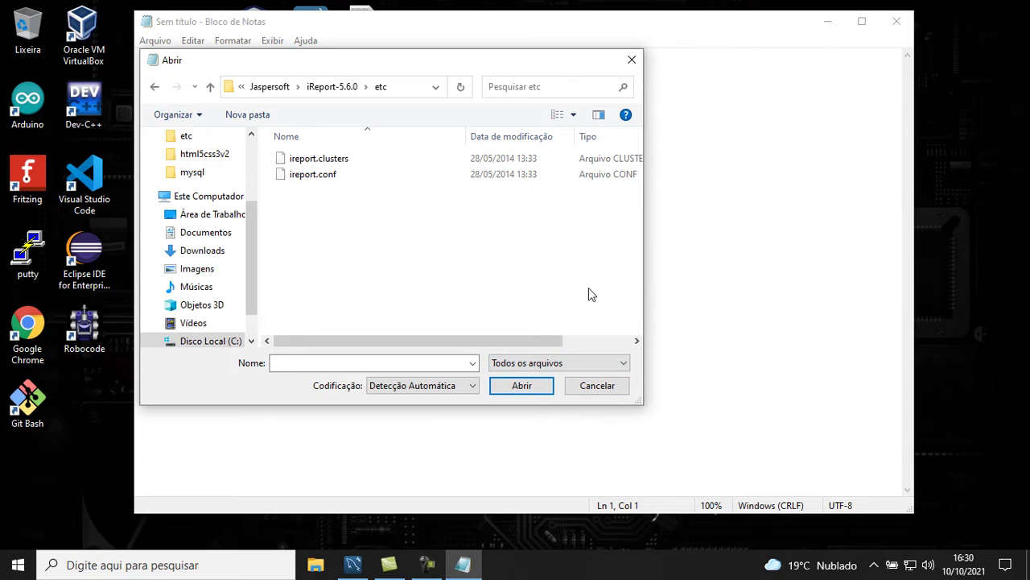
click(319, 184)
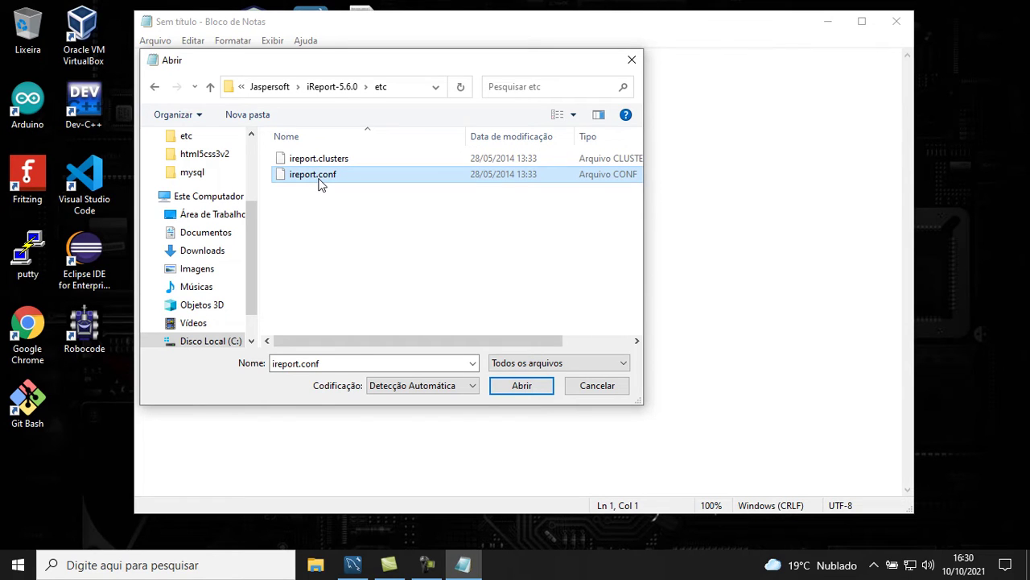
click(518, 383)
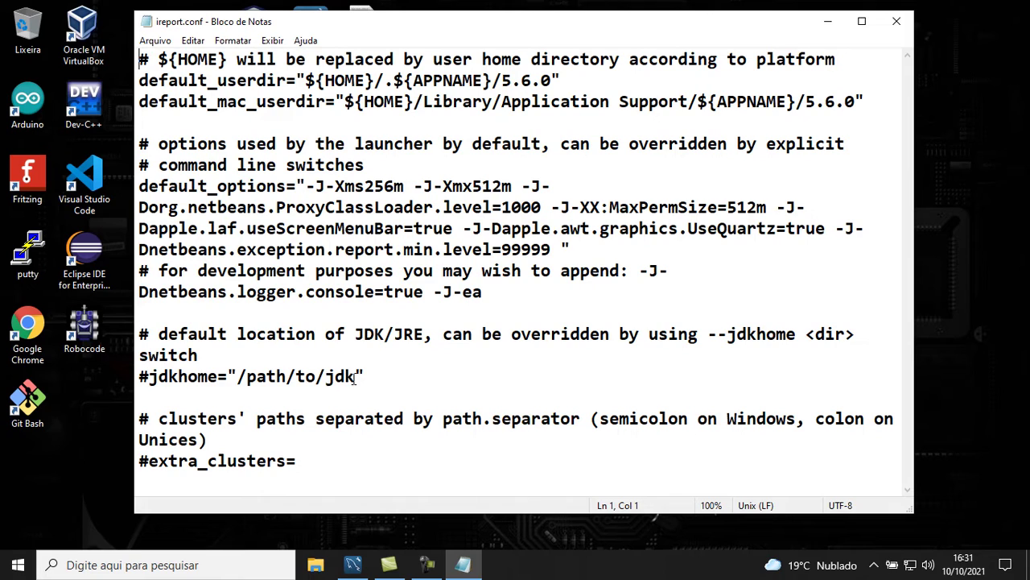
Insert a new line below #jdkhome="/path/to/jdk" and type jdkhome="
click(359, 378)
key(Return)
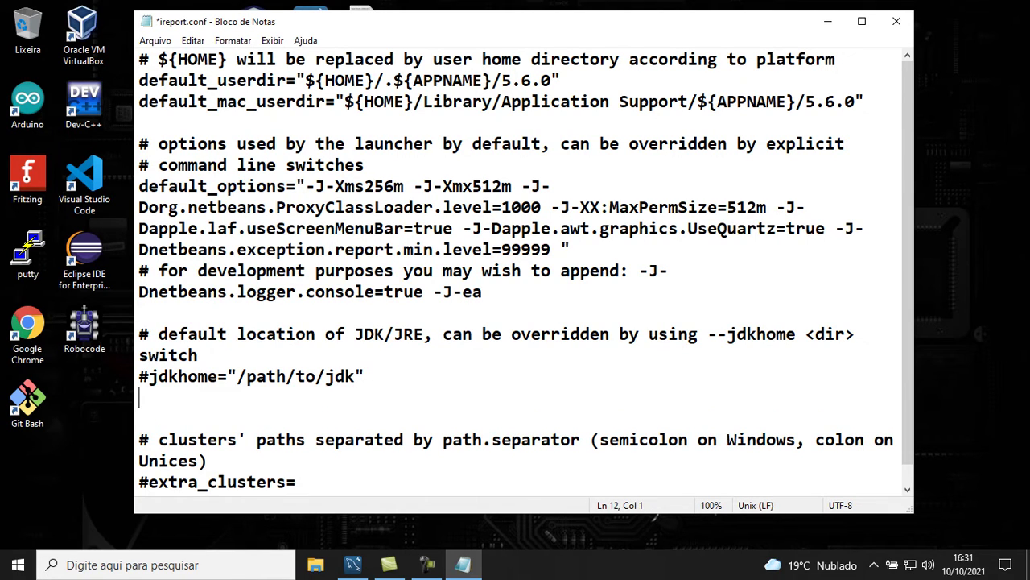
text(jdkhom)
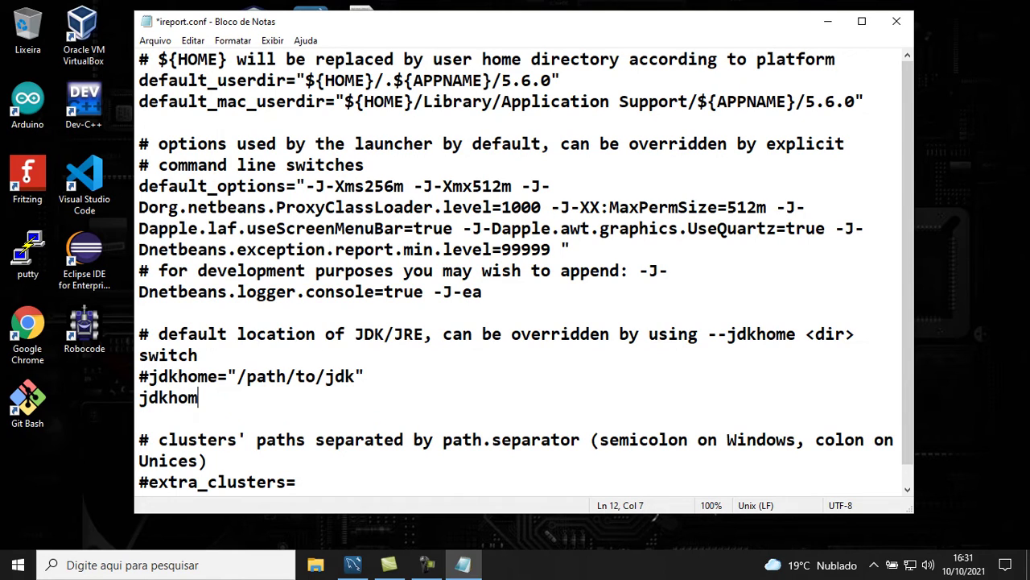
text(e=")
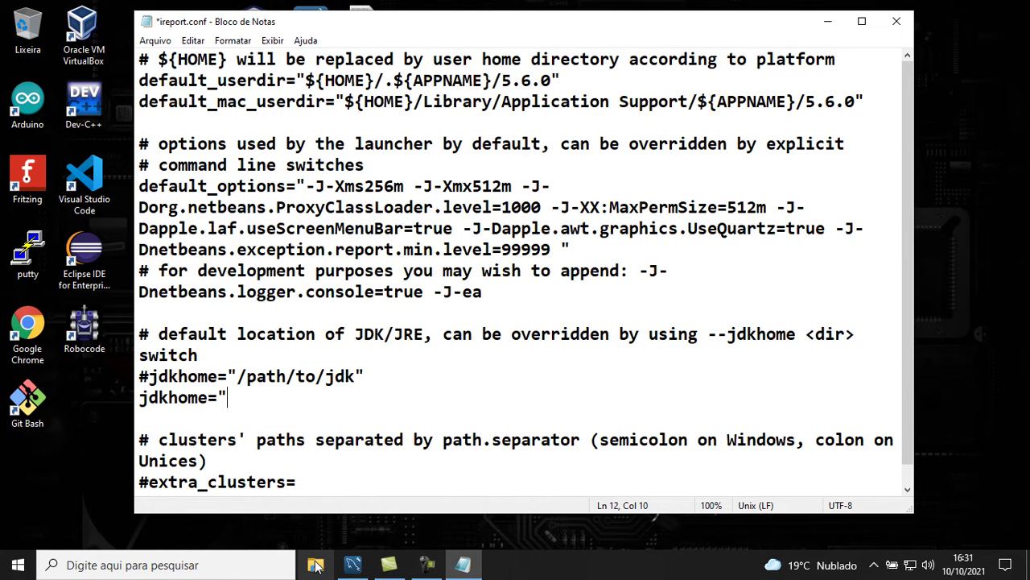
Copy the File Explorer address of C:\Arquivos de Programas\Java\jdk1.7.0_80
click(316, 564)
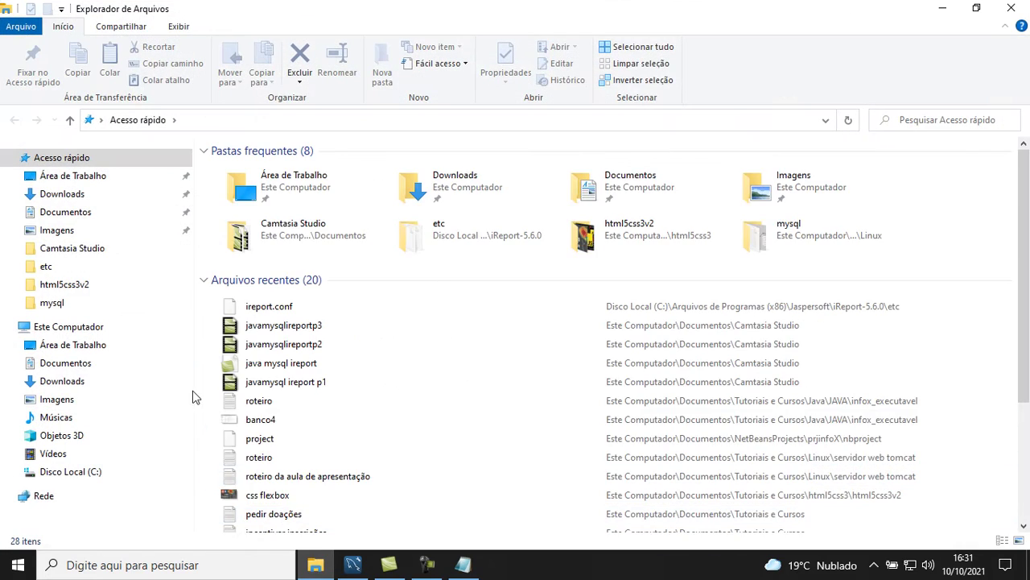
click(90, 330)
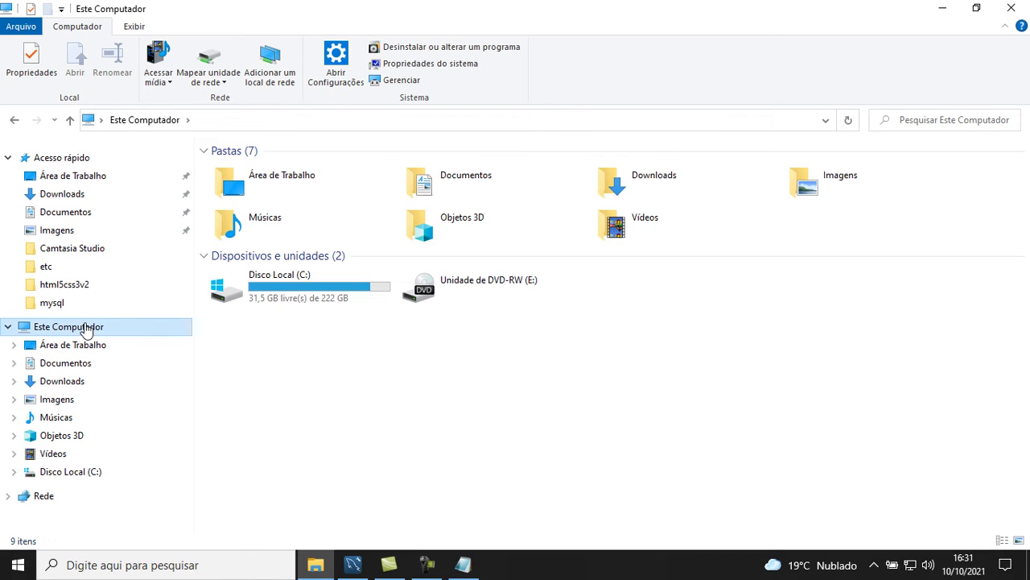
click(266, 283)
double_click(264, 281)
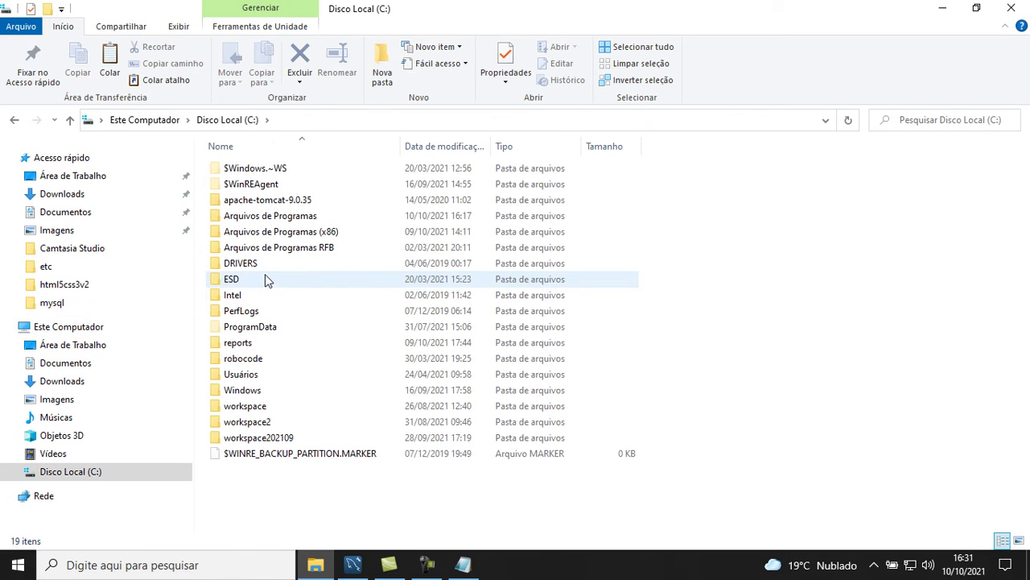
double_click(281, 217)
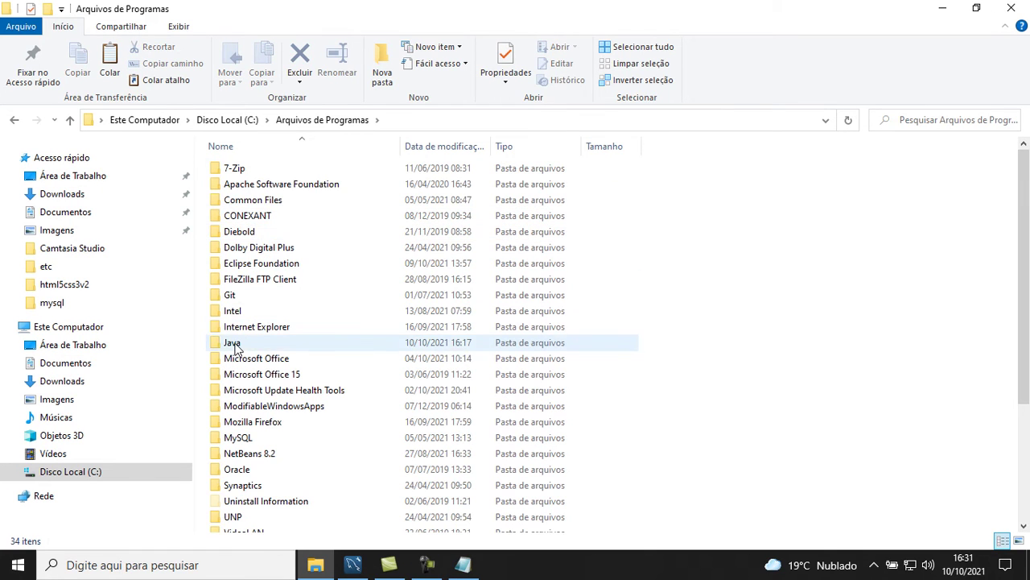
double_click(234, 345)
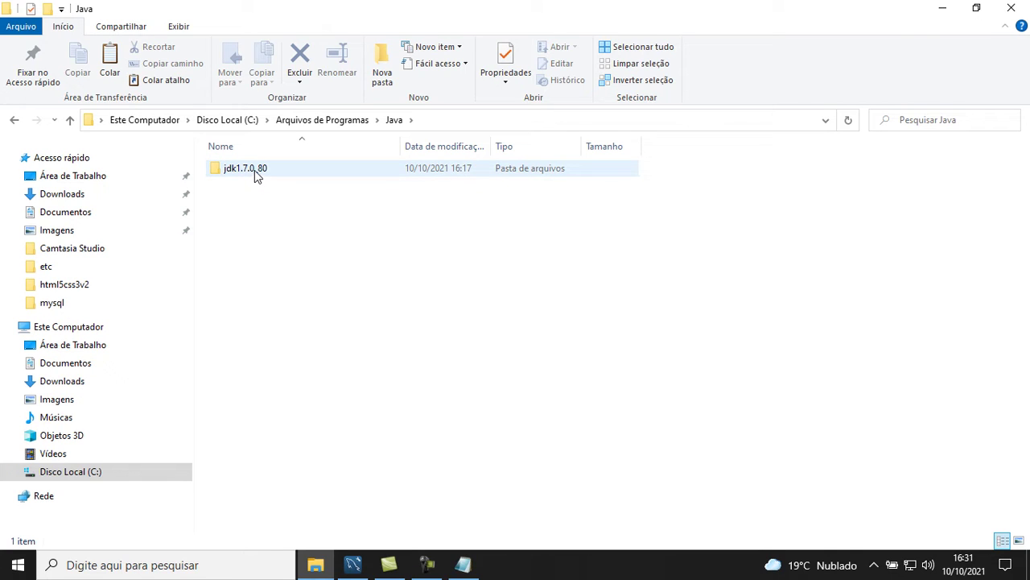
double_click(255, 170)
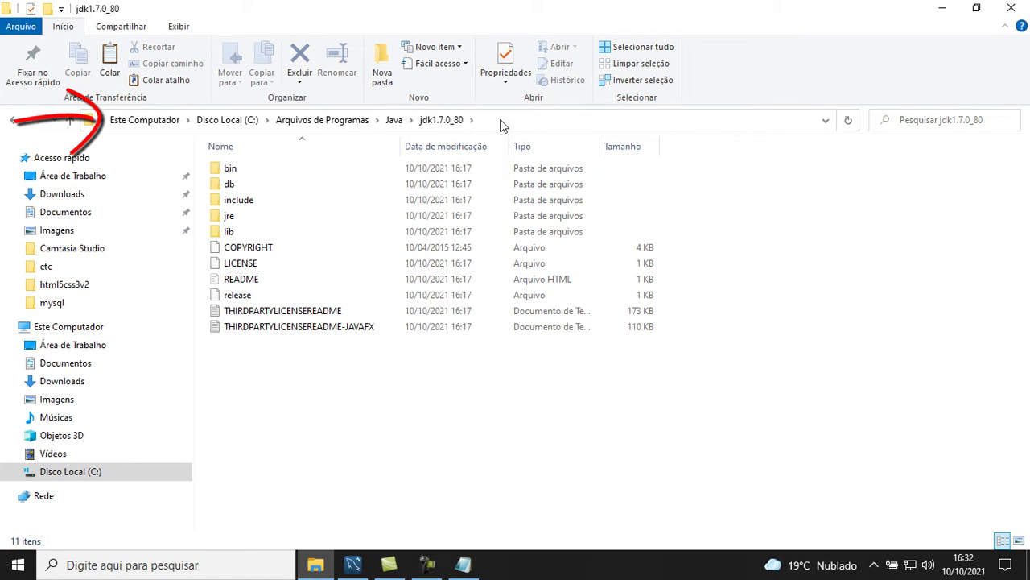
right_click(500, 125)
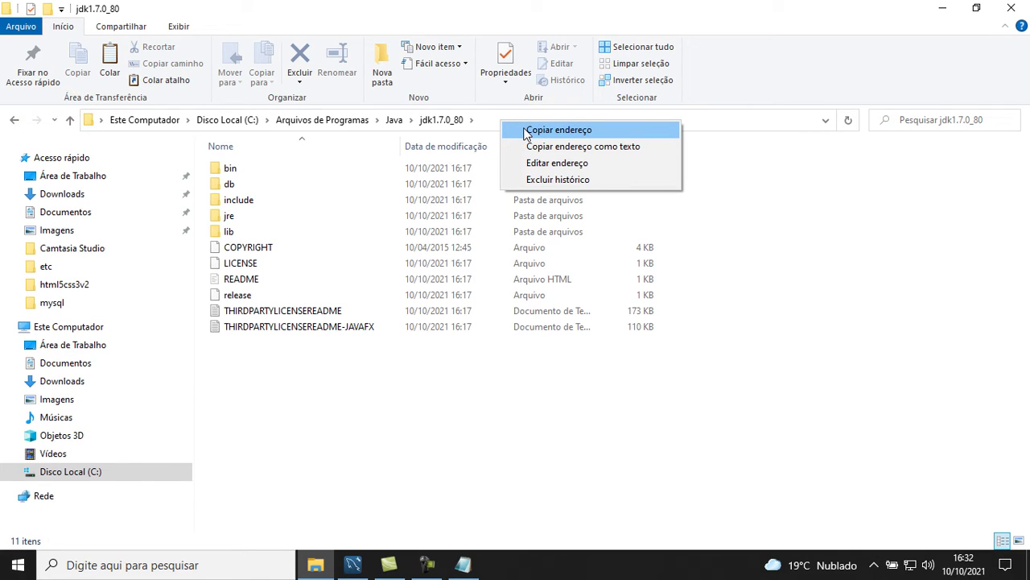
click(559, 130)
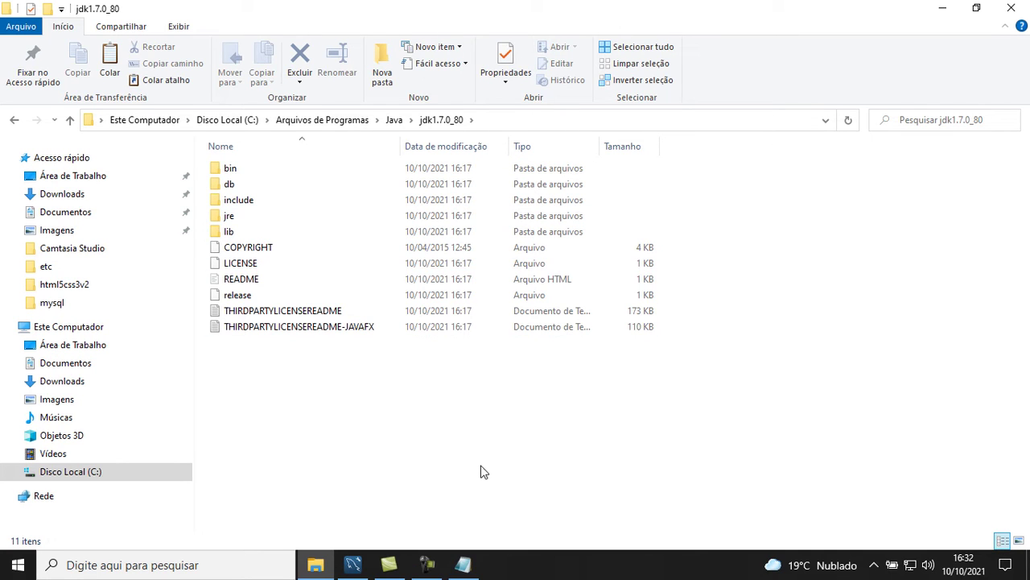
click(478, 565)
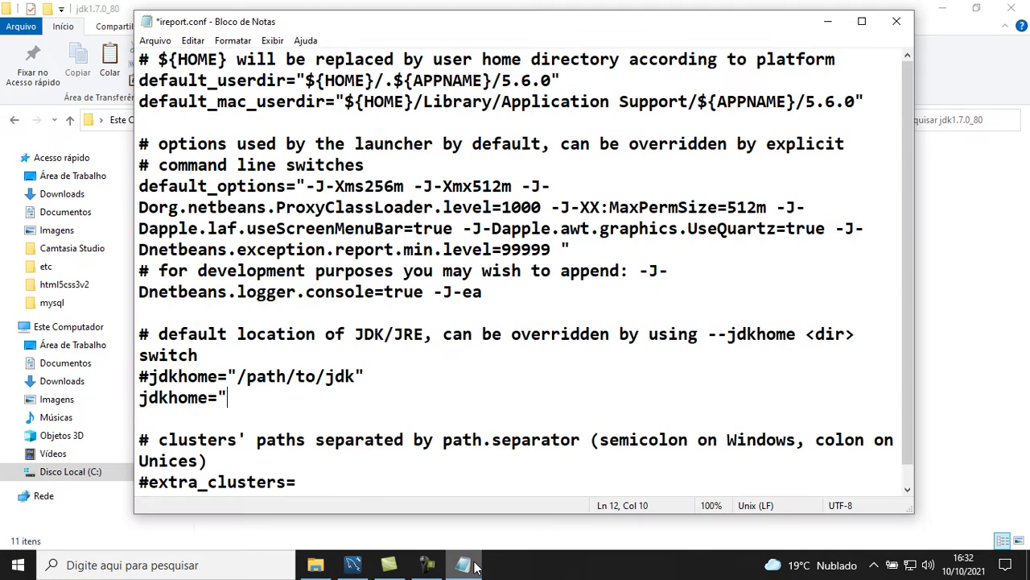
Set jdkhome="C:\Program Files\Java\jdk1.7.0_80" in ireport.conf, then save and close the file
right_click(234, 402)
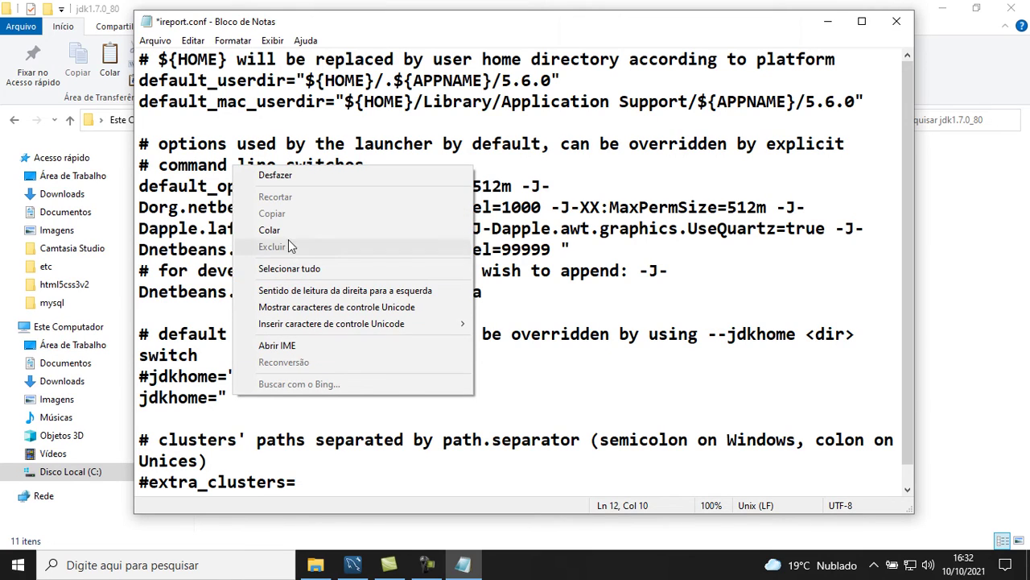
click(285, 229)
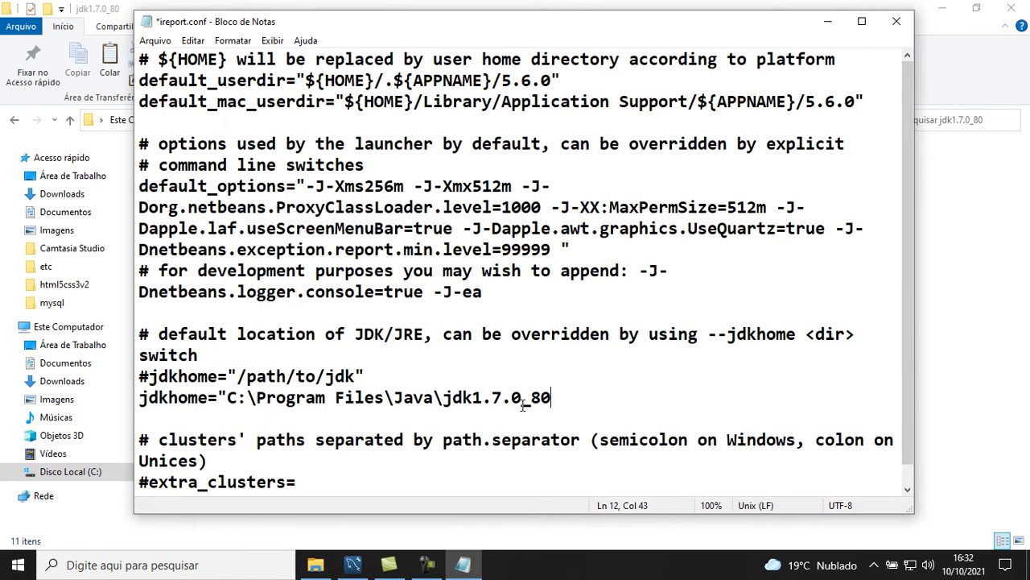
text(")
click(156, 43)
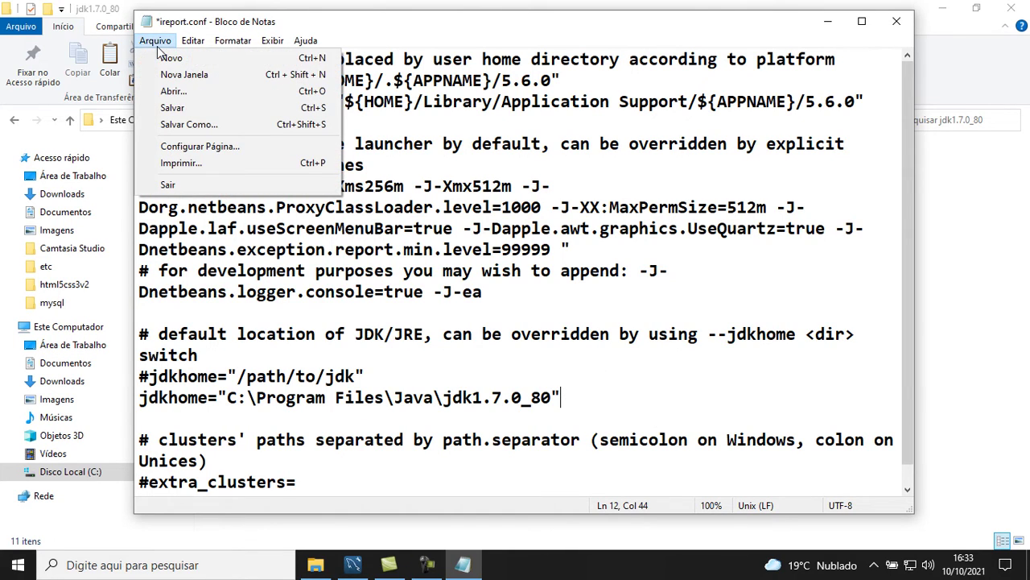
click(175, 108)
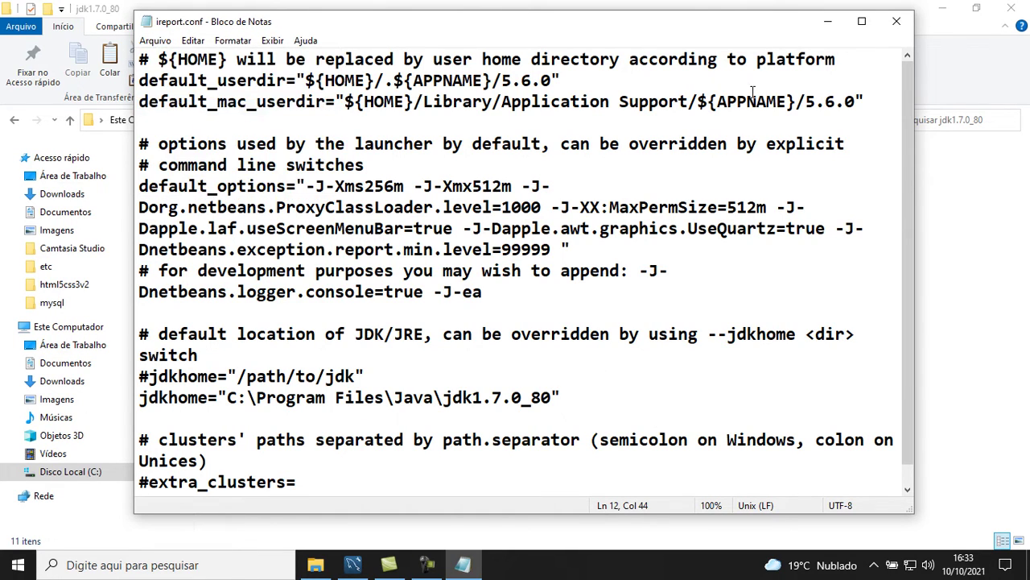
click(896, 21)
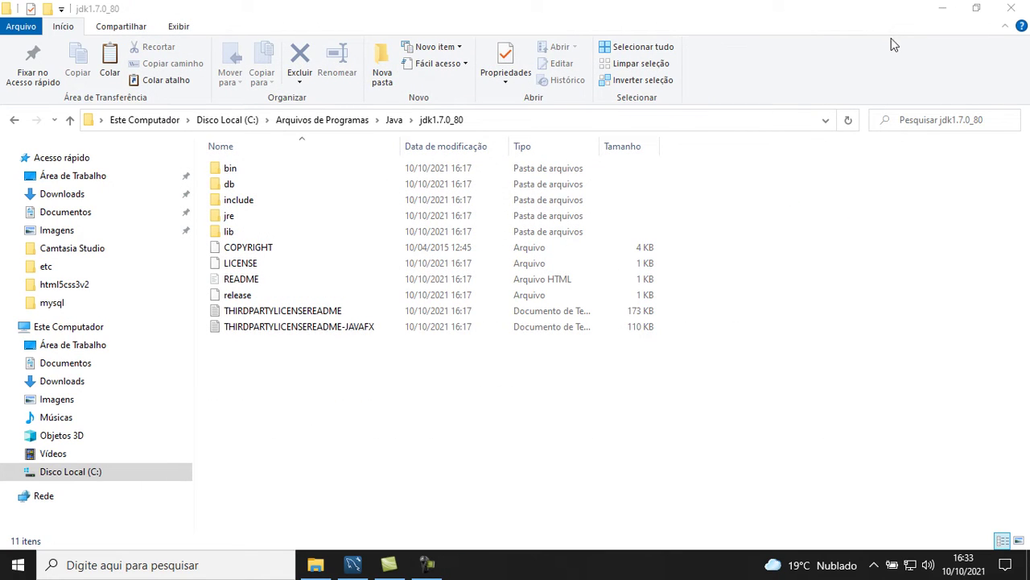
Close the jdk1.7.0_80 folder window and launch iReport 5.6.0 from its desktop shortcut
click(1011, 8)
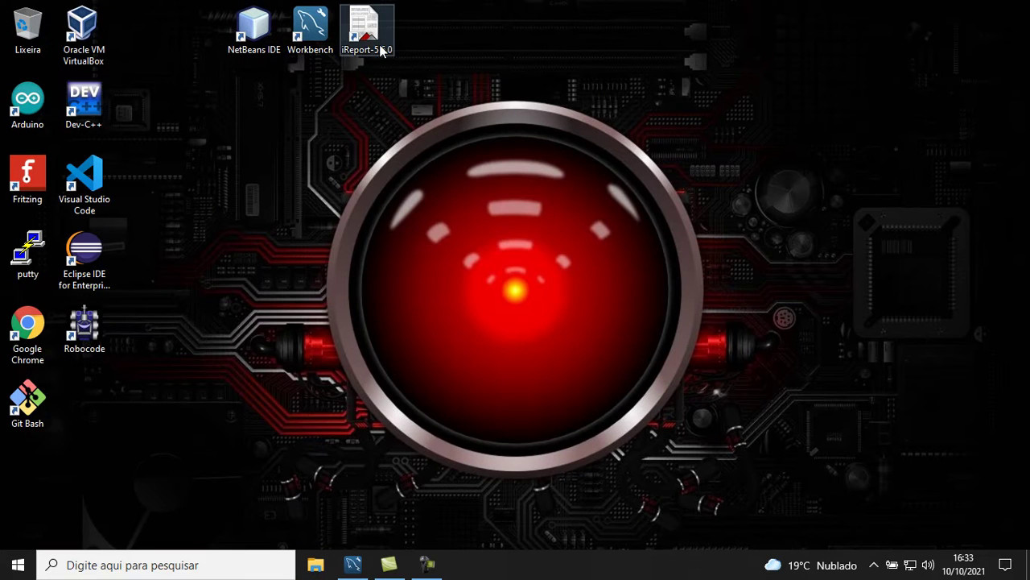
double_click(369, 41)
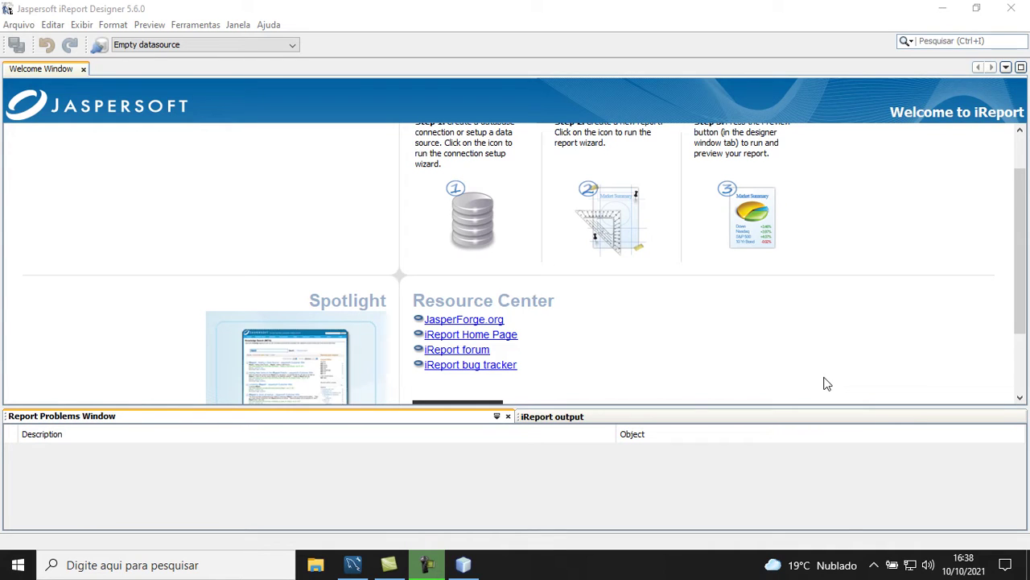
click(353, 564)
Connect to the localhost MySQL server using the root password
click(205, 392)
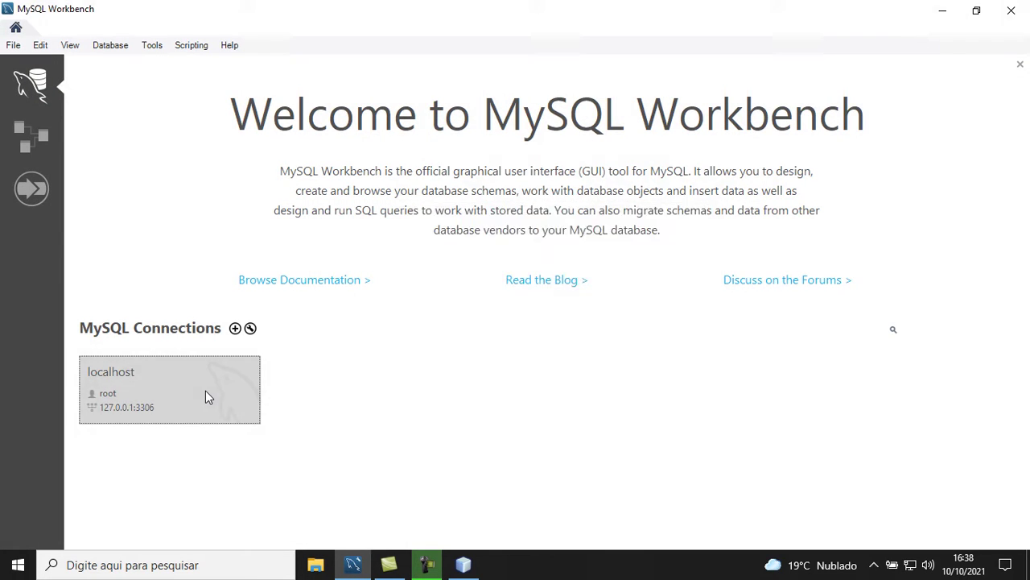
text(**********)
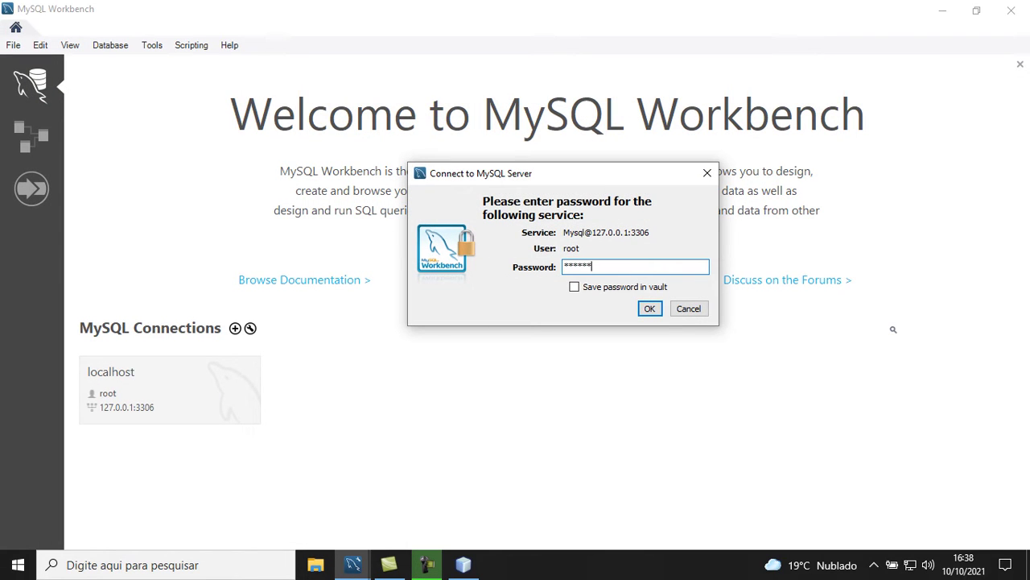
key(Return)
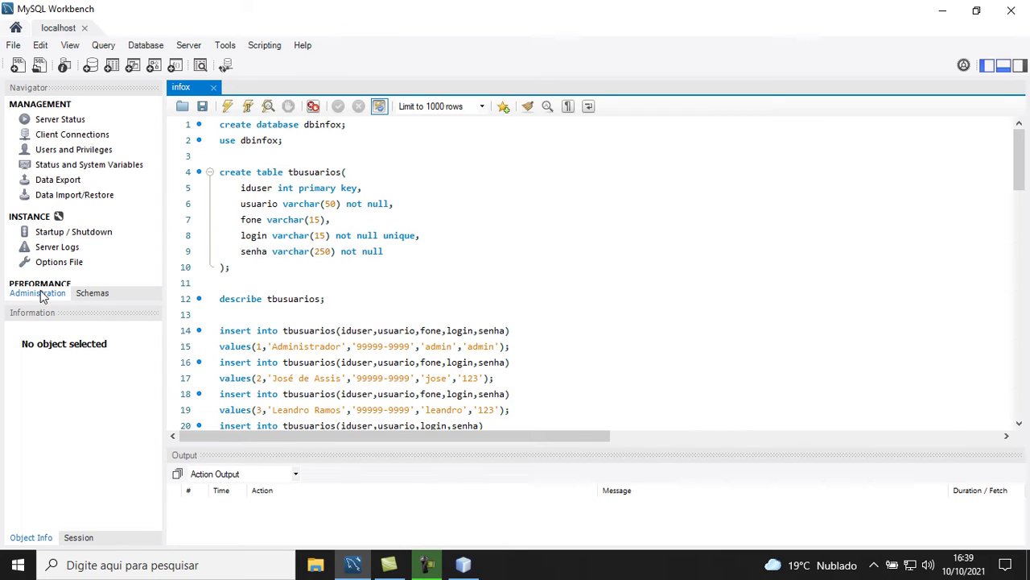
In Users and Privileges, add account dba with Standard authentication and enter its password twice
click(53, 152)
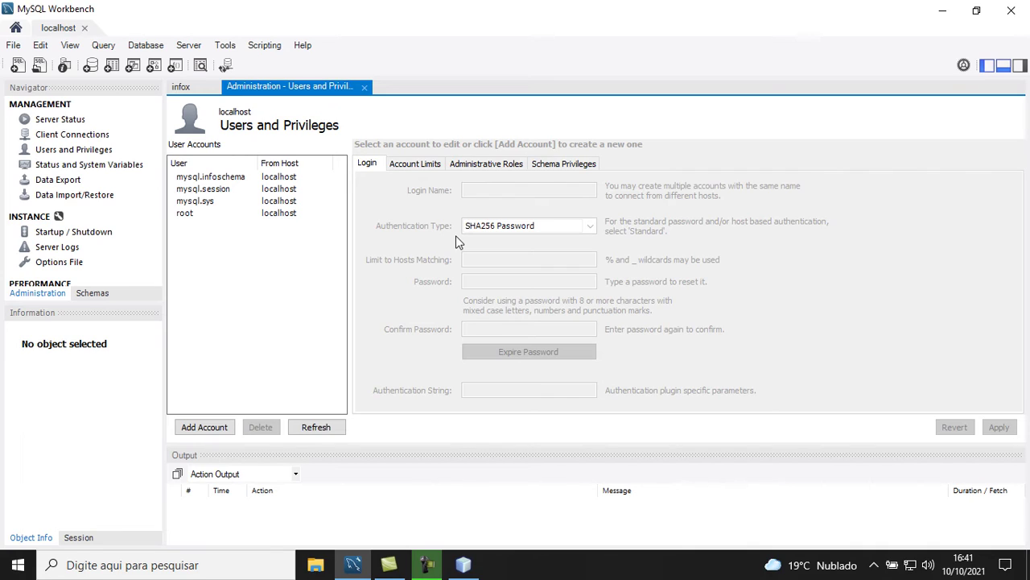
click(223, 432)
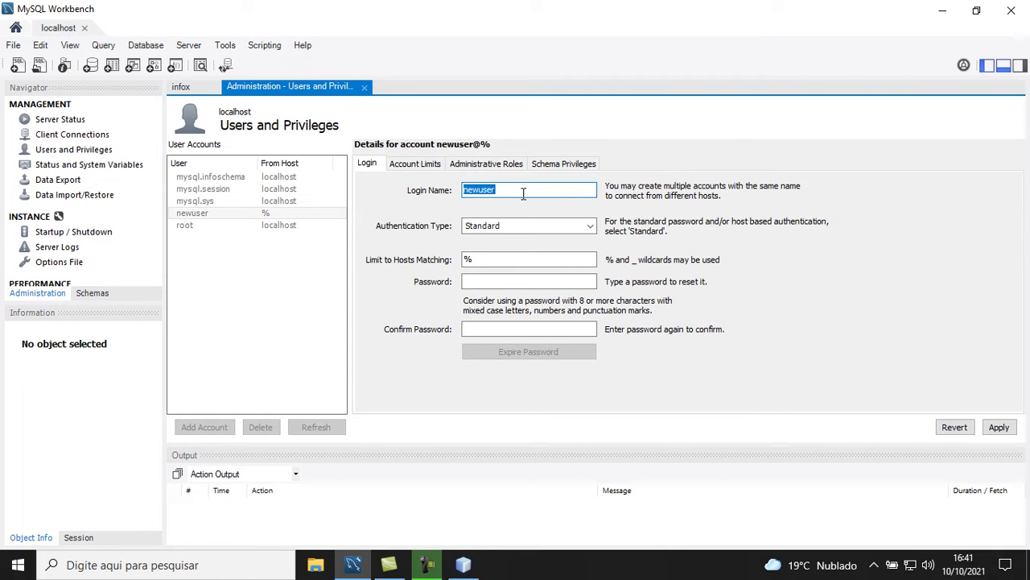
text(dba)
click(590, 228)
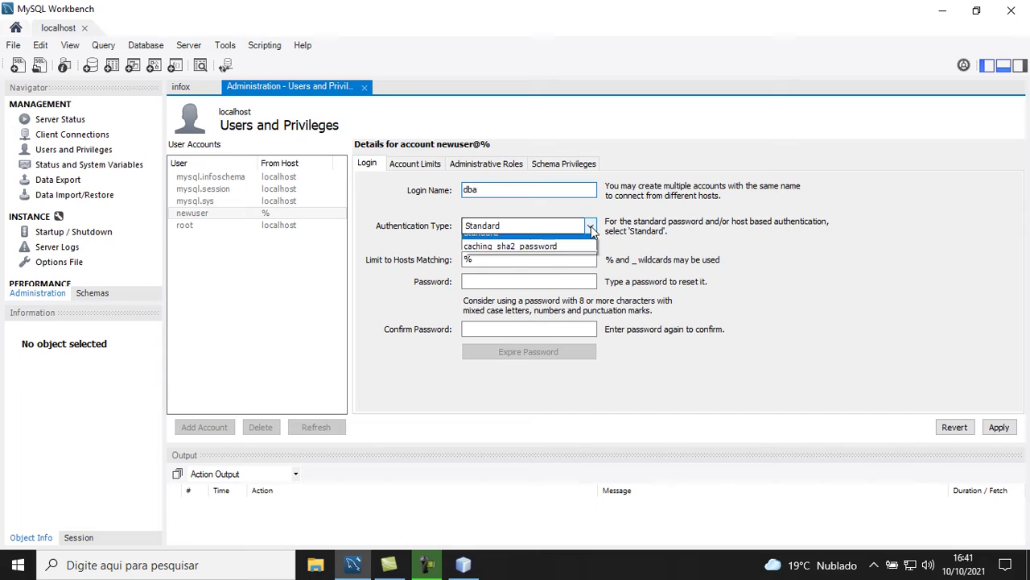
click(590, 228)
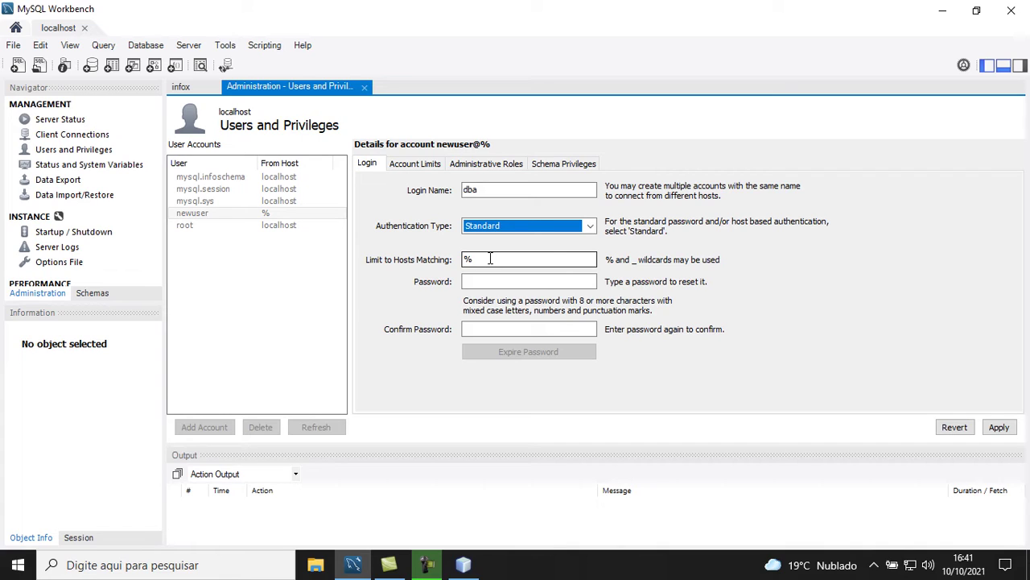
click(480, 282)
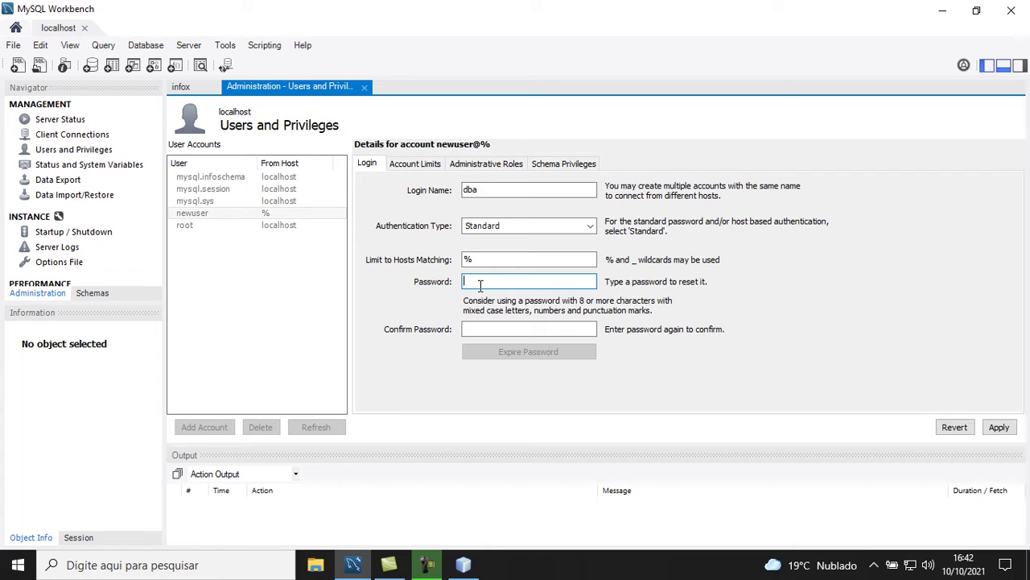
text(********)
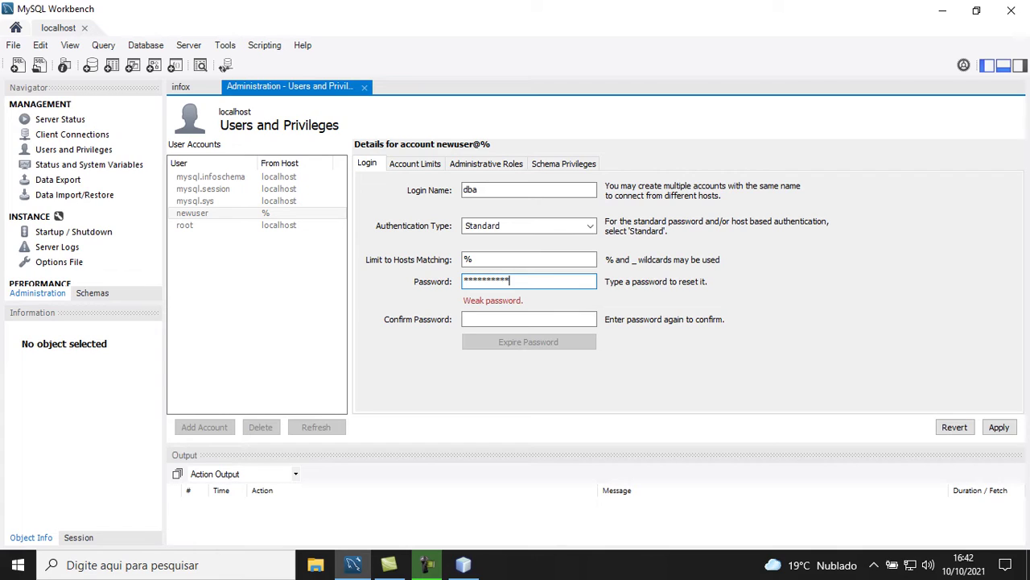
click(483, 319)
text(***)
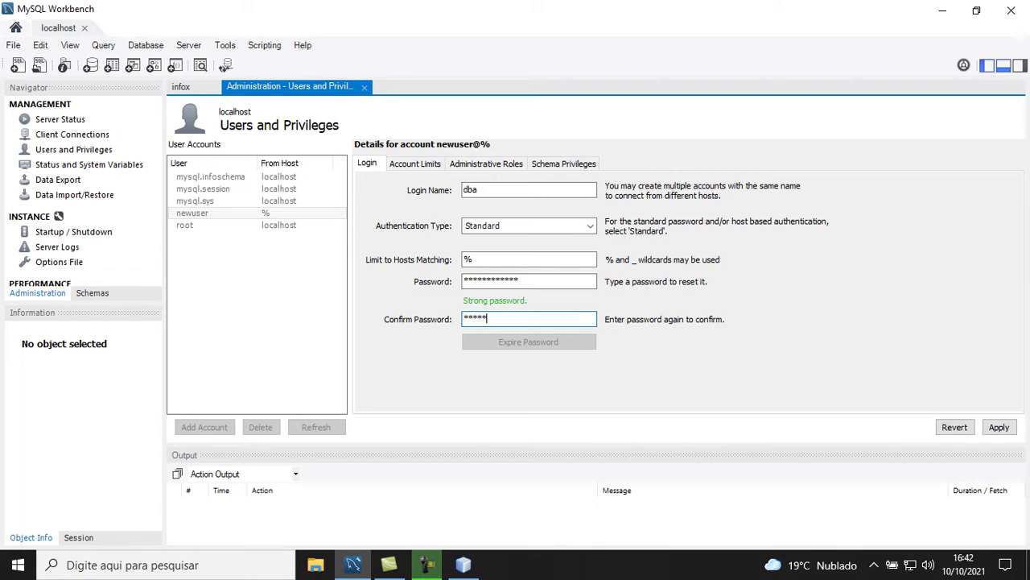
text(******)
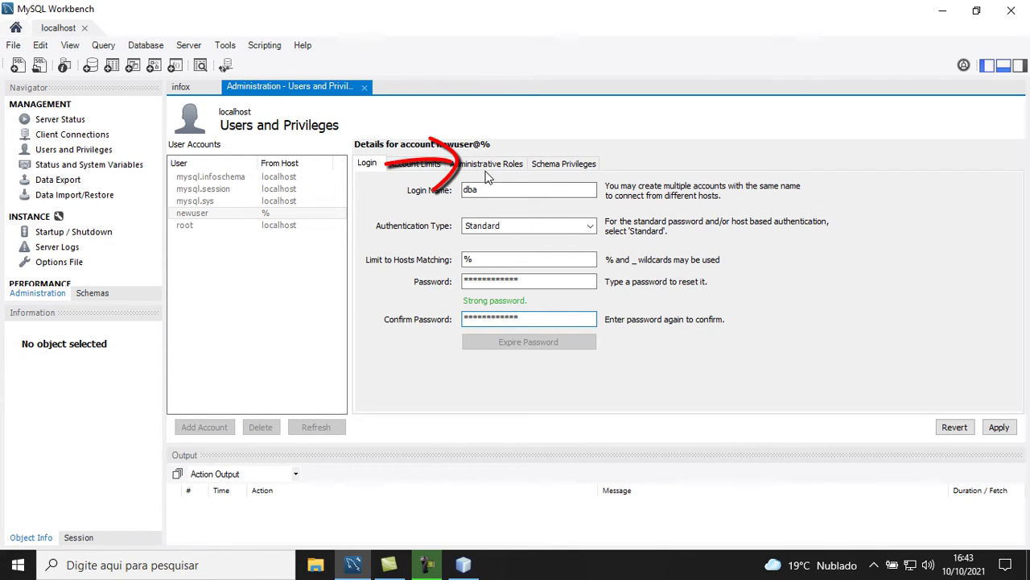
Keep every administrative role checked for dba and apply the new account
click(488, 166)
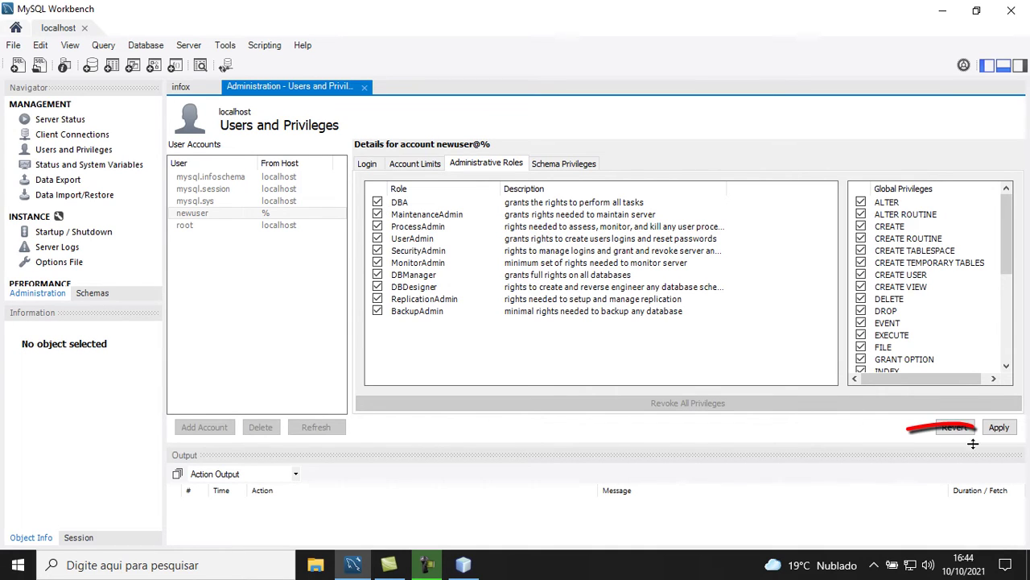
click(1002, 431)
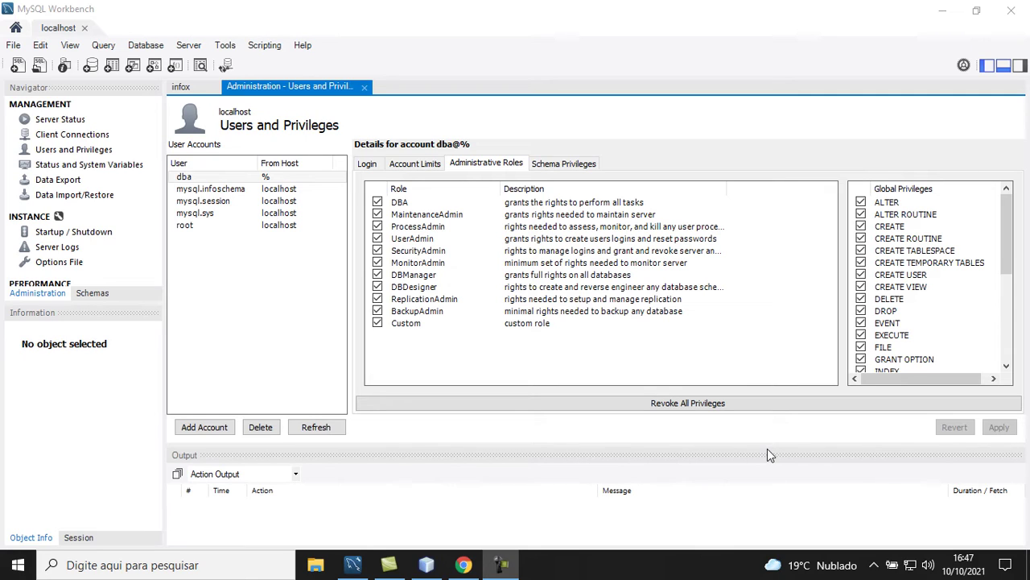
Launch NetBeans and open ModuloConexao.java from the br.com.infox.dal package
click(942, 10)
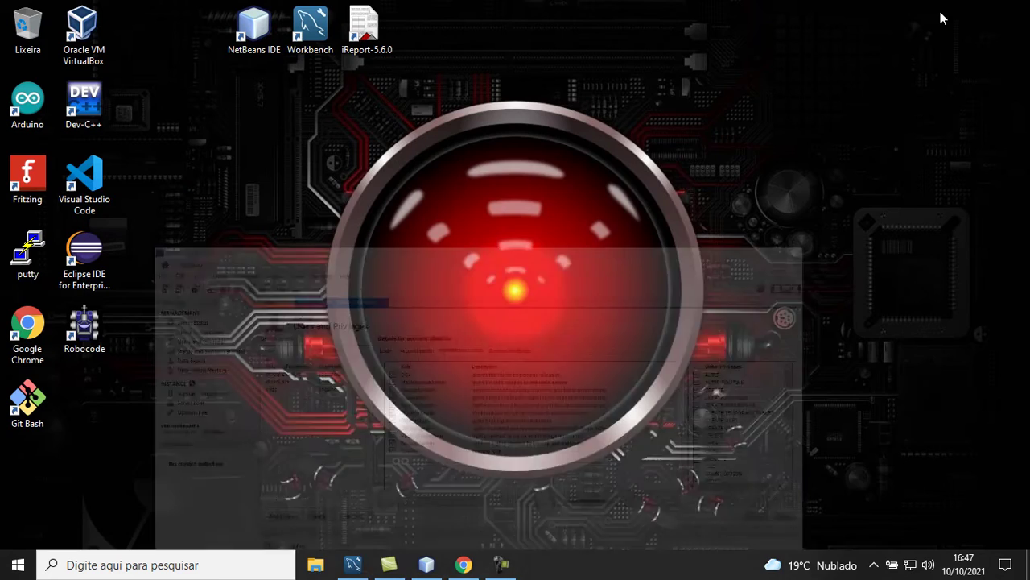
click(242, 40)
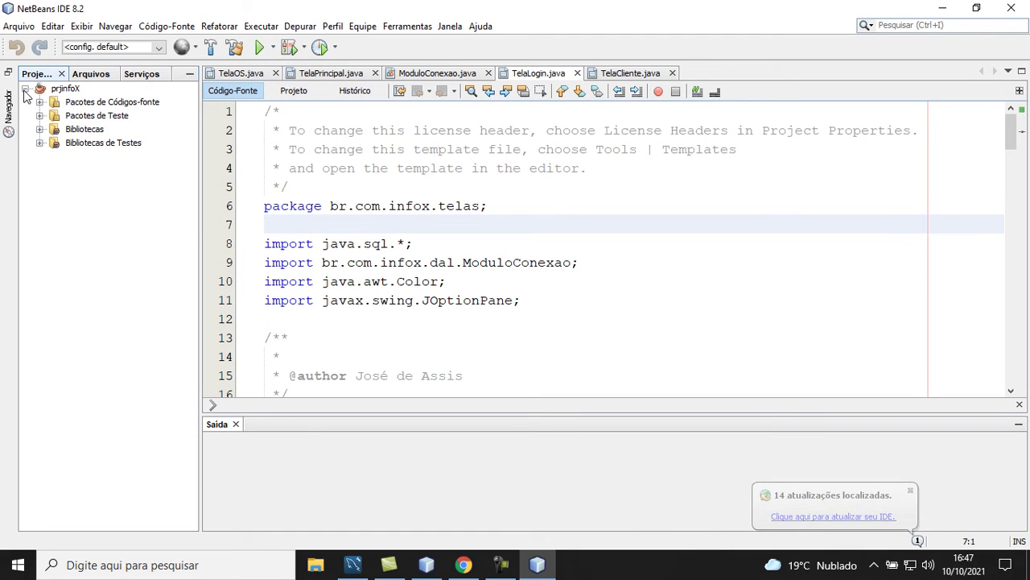
click(38, 103)
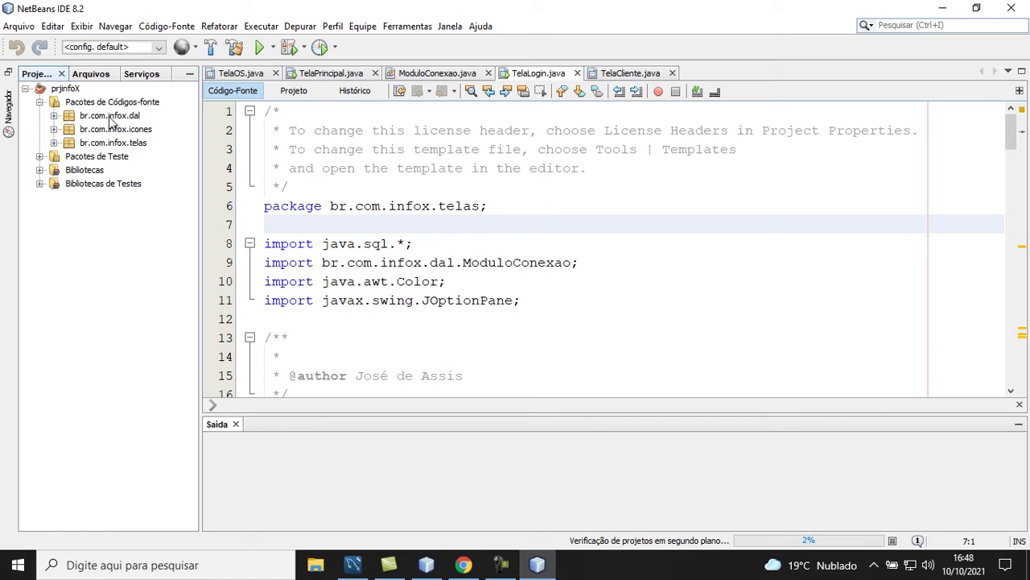
click(53, 116)
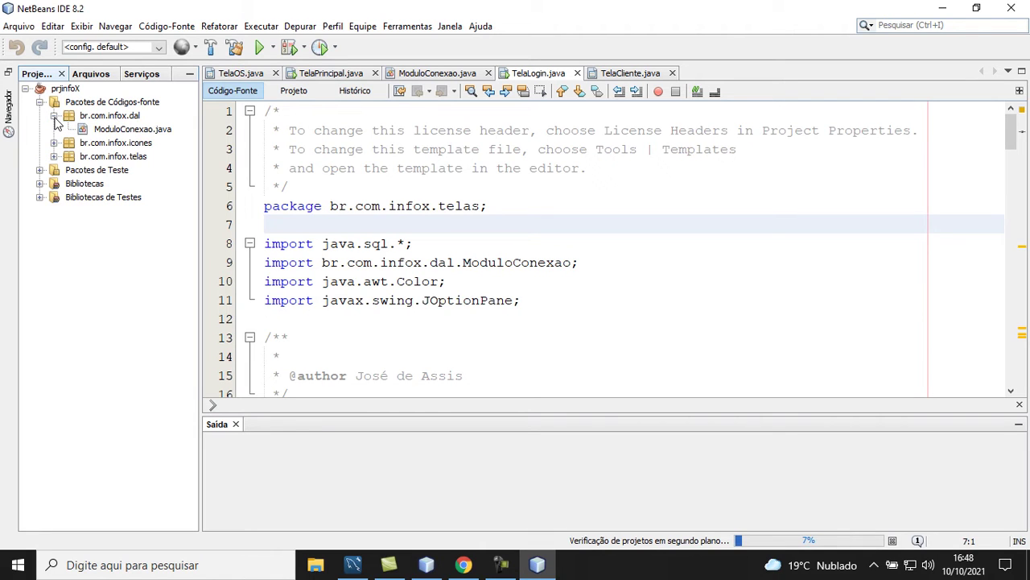
click(114, 134)
double_click(114, 133)
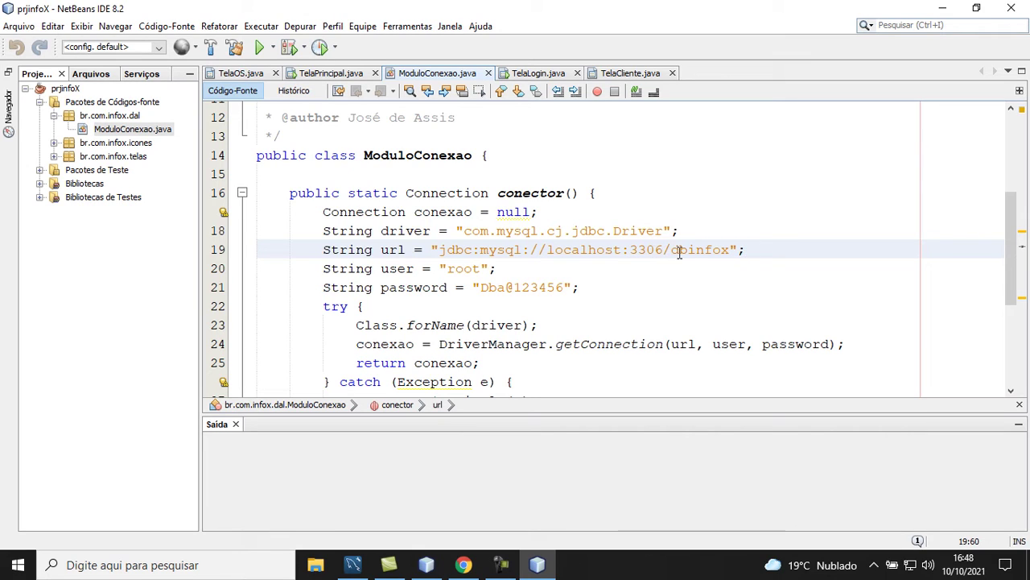
click(730, 250)
Append ?characterEncoding=utf-8 to the url, change user root to dba, and enter the new password
text(?)
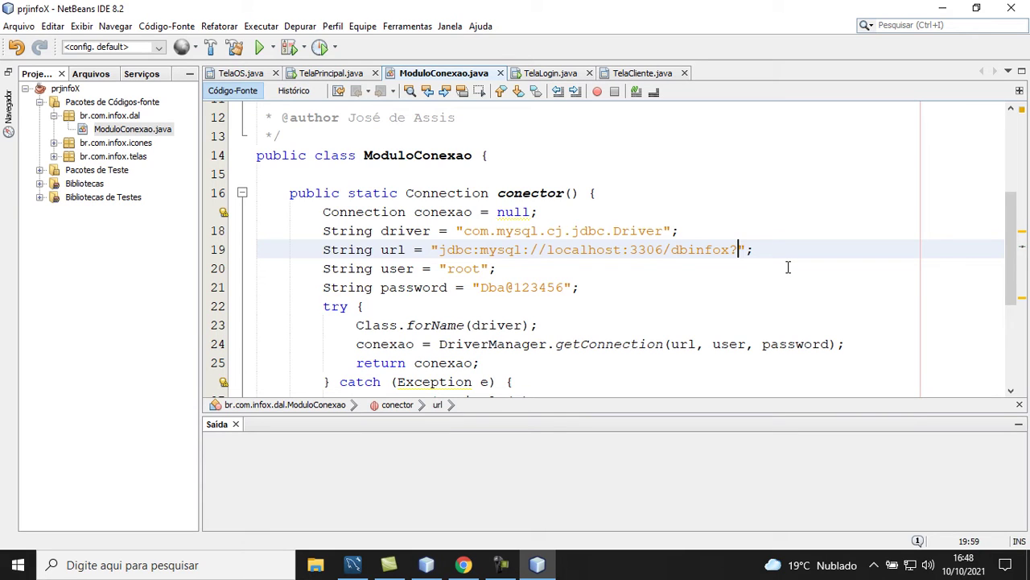
text(character)
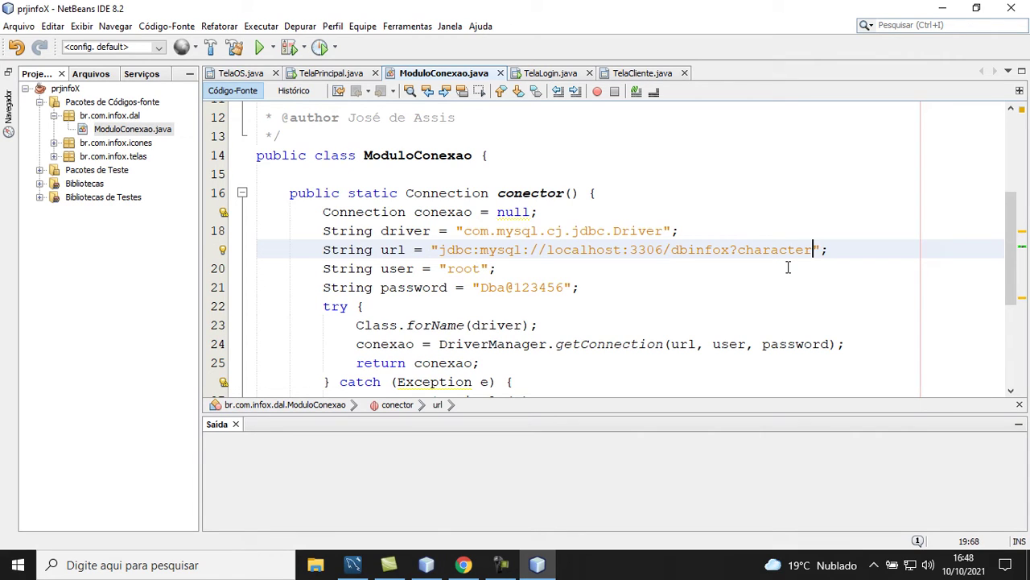
text(Encoding)
text(=utf)
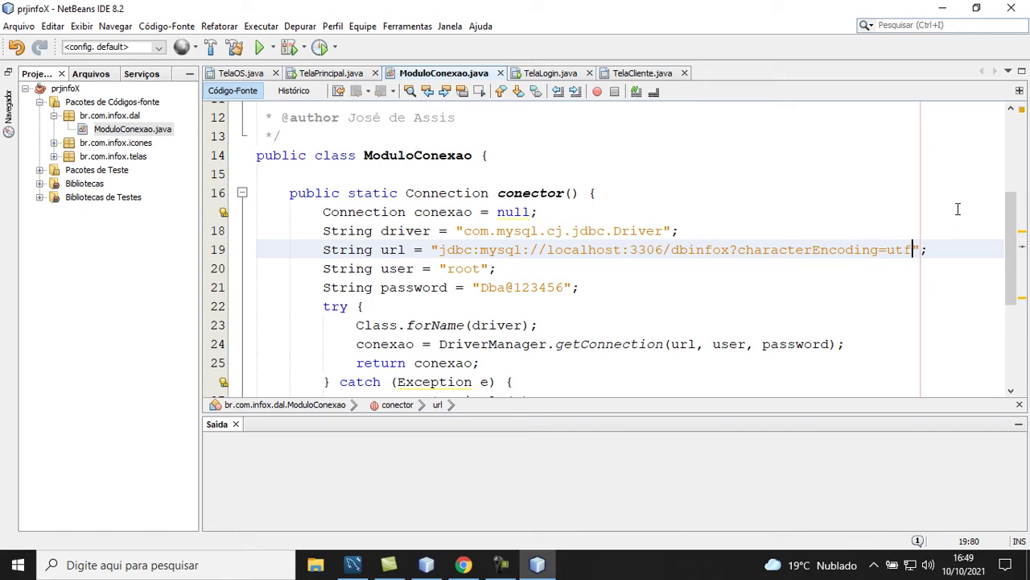
text(-8)
drag(446, 268, 481, 268)
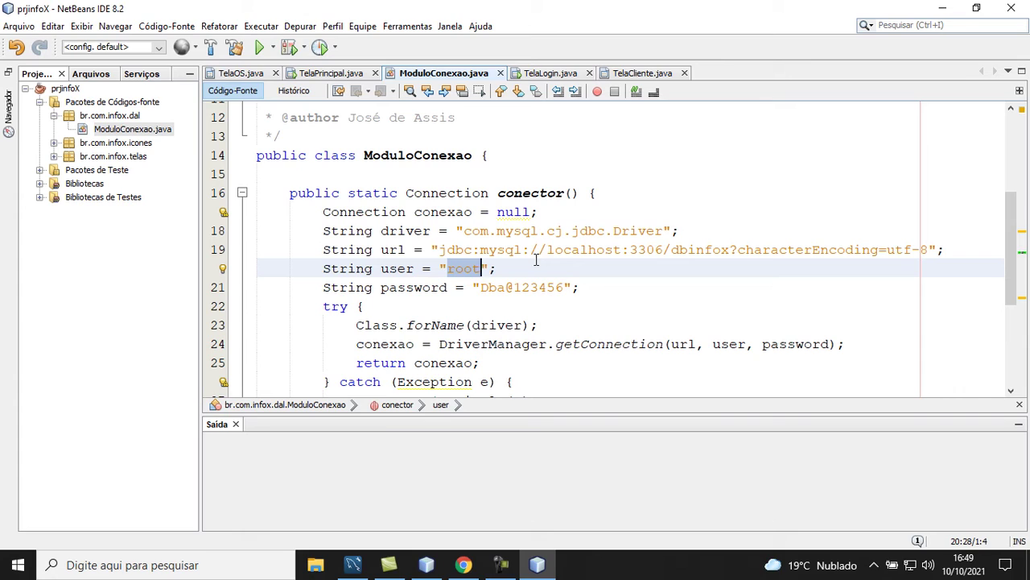
text(dba)
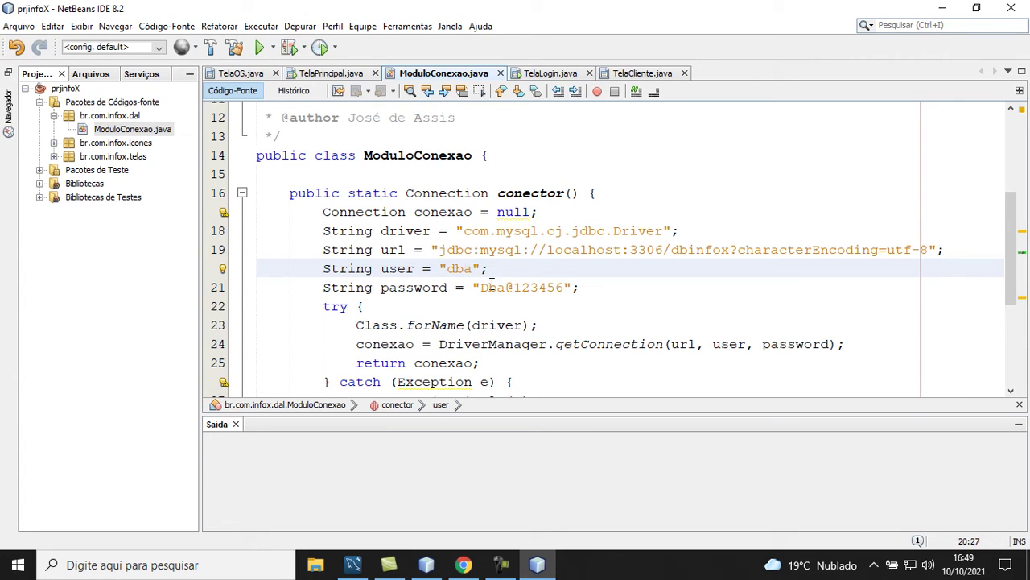
drag(481, 287, 566, 288)
text(Infox)
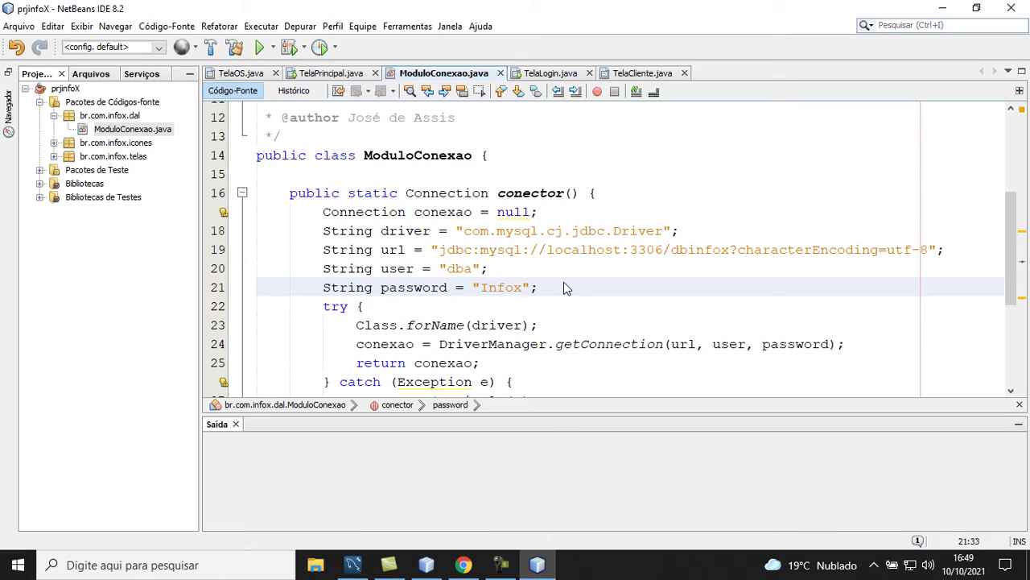
text(@123456)
Save all changed files in NetBeans and return to iReport Designer
click(18, 27)
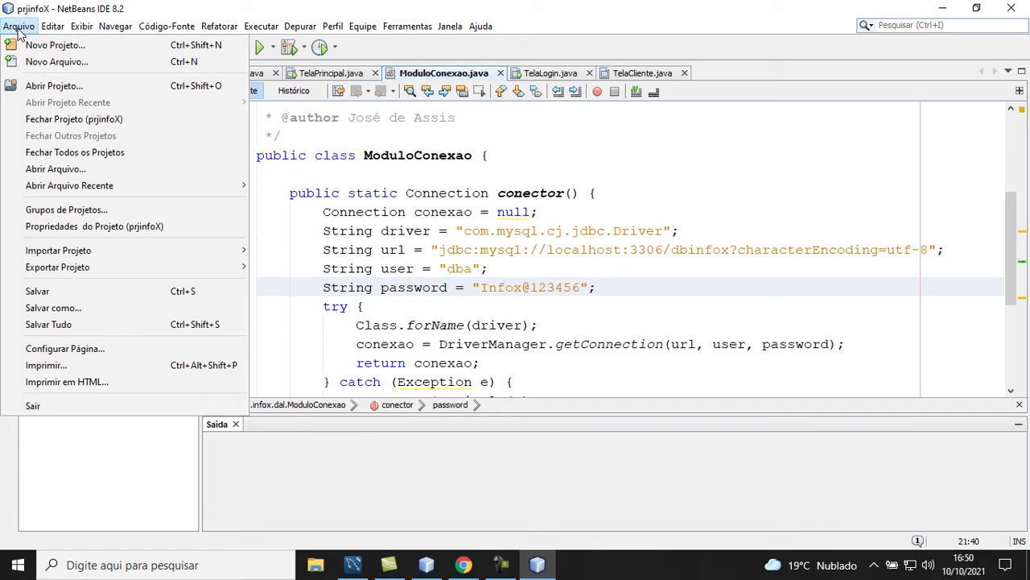
click(68, 326)
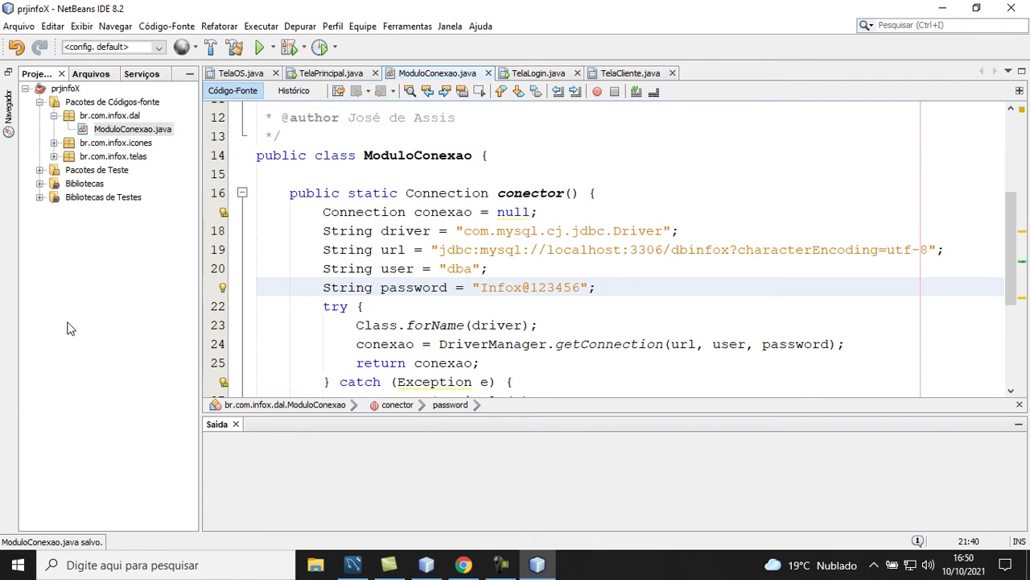
click(428, 565)
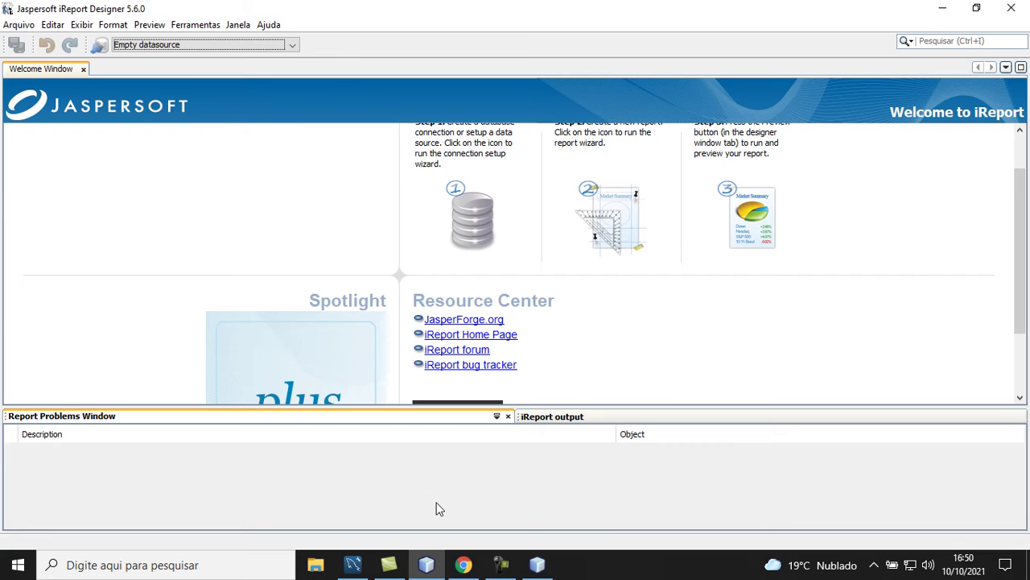
Start a new Database JDBC connection datasource named infox
click(101, 49)
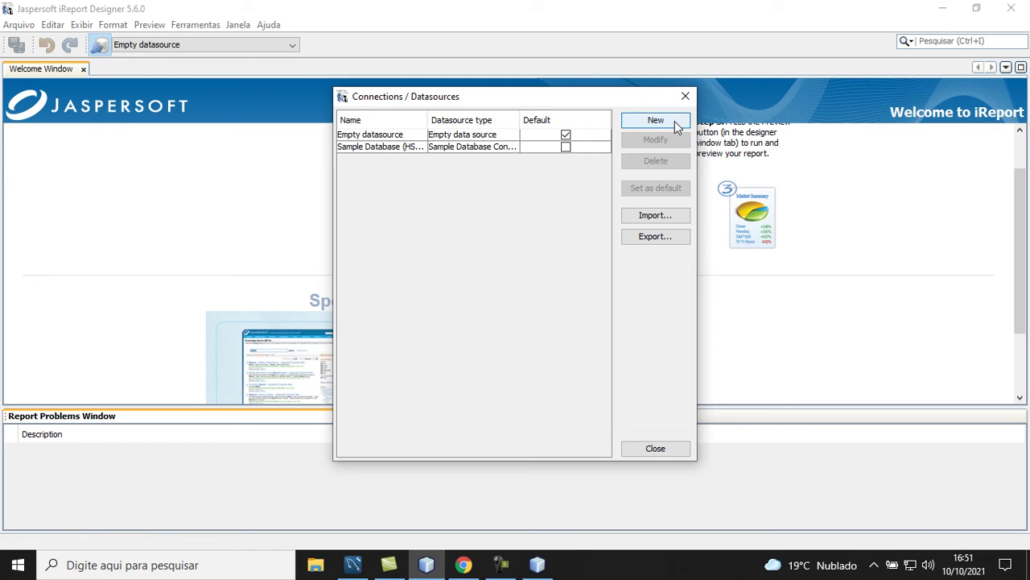
click(675, 120)
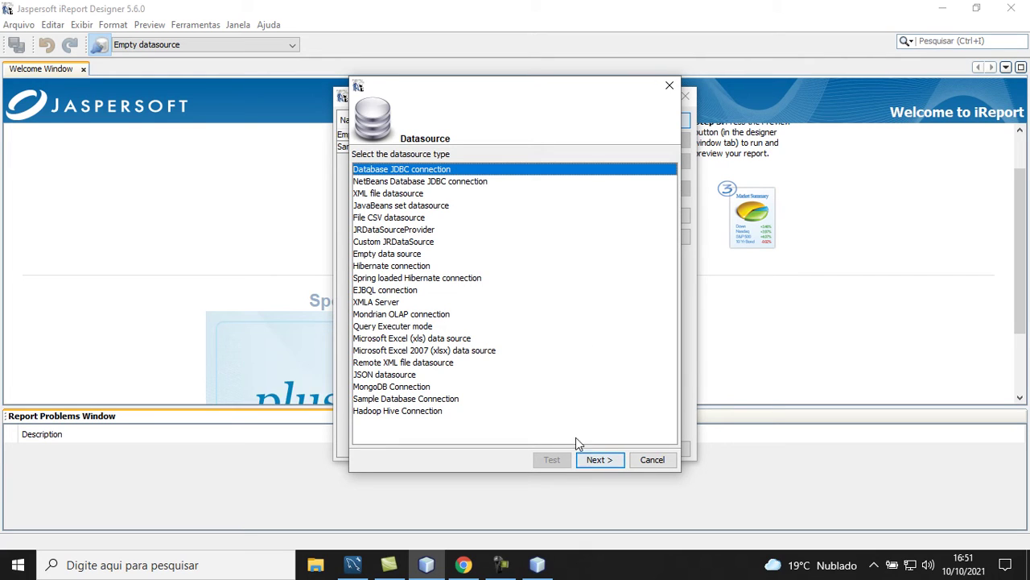
click(586, 465)
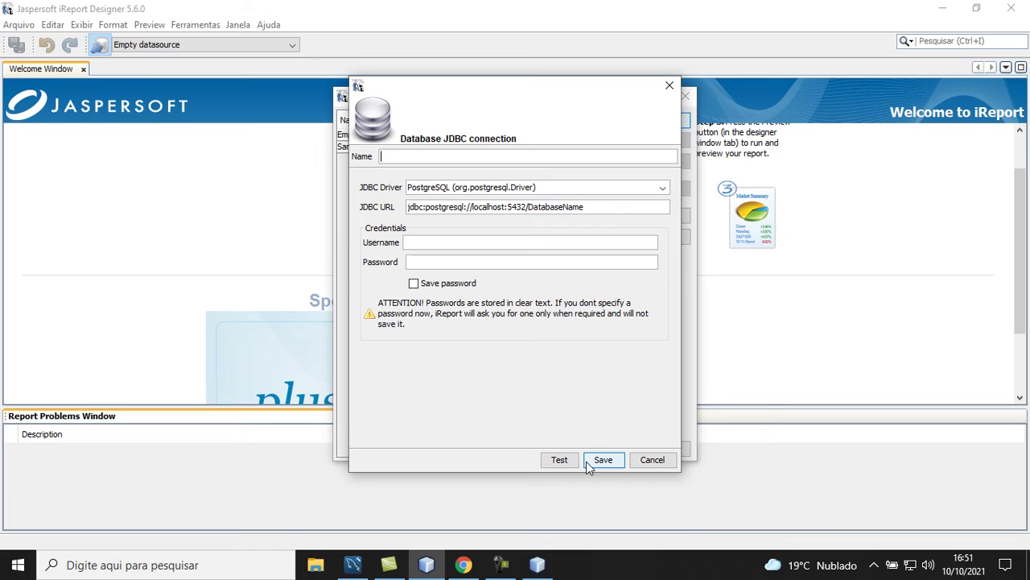
text(infox)
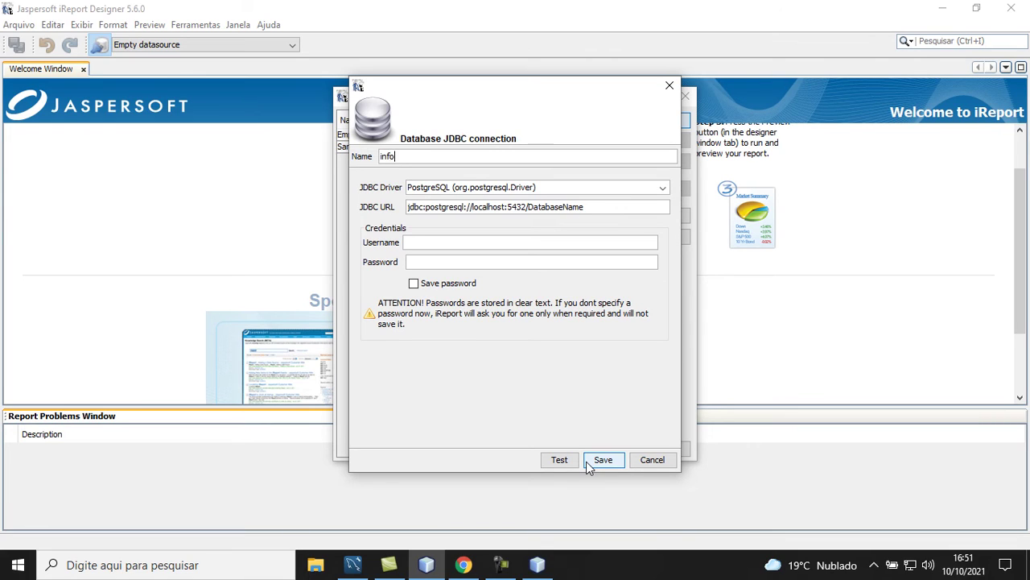
Choose the MySQL (com.mysql.jdbc.Driver) JDBC driver and clear the template JDBC URL
click(663, 188)
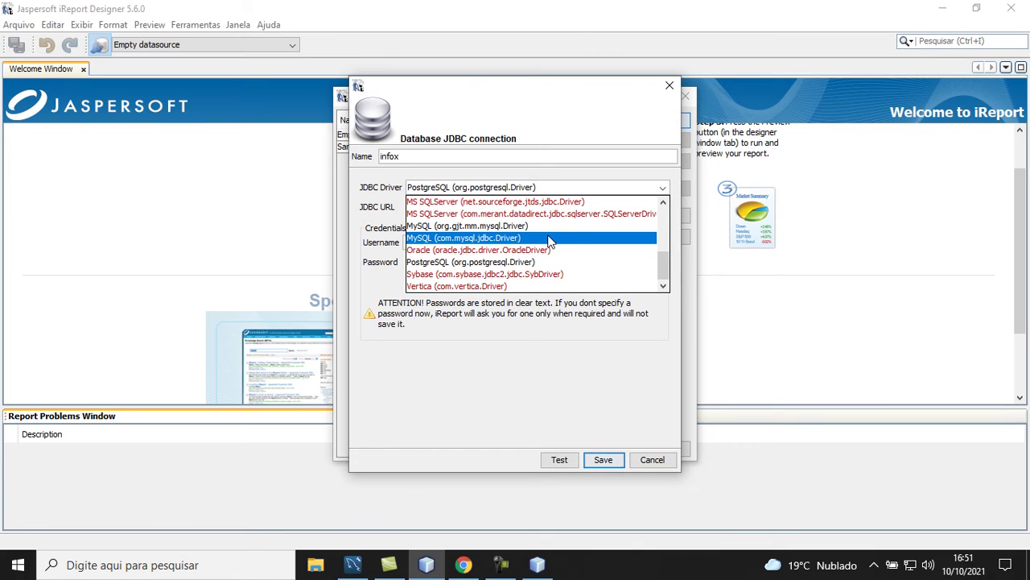
click(549, 238)
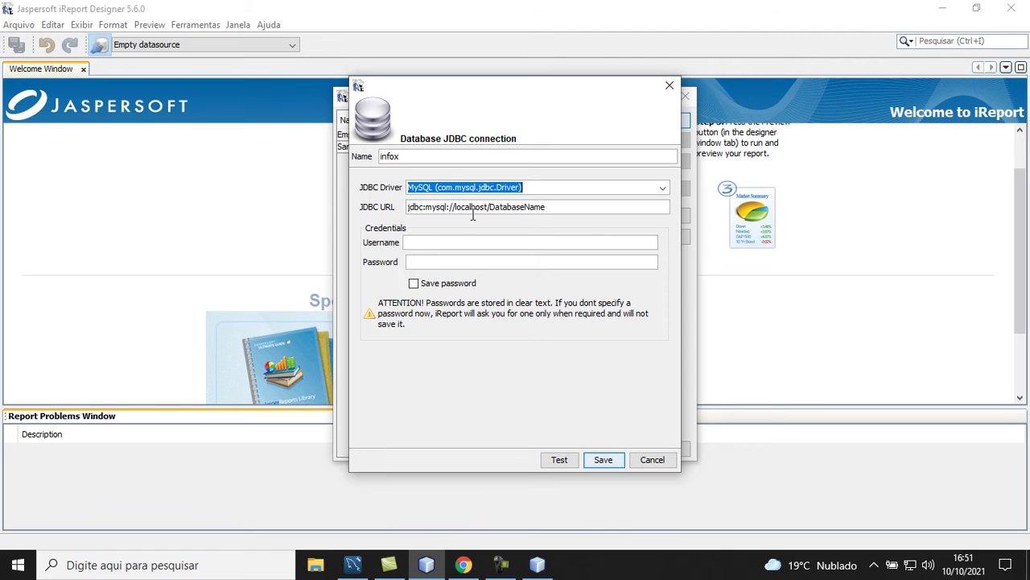
drag(553, 206, 401, 194)
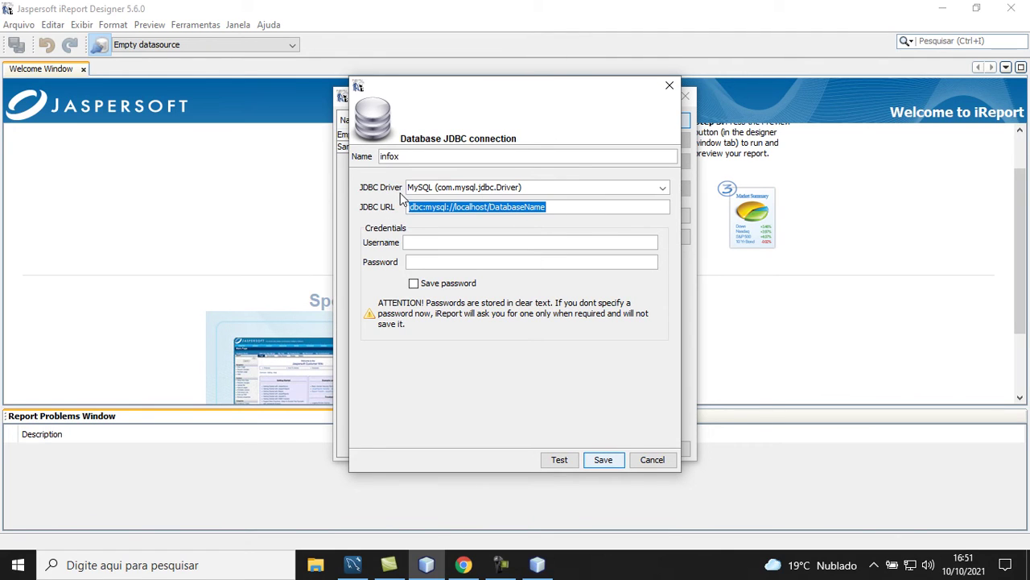
key(BackSpace)
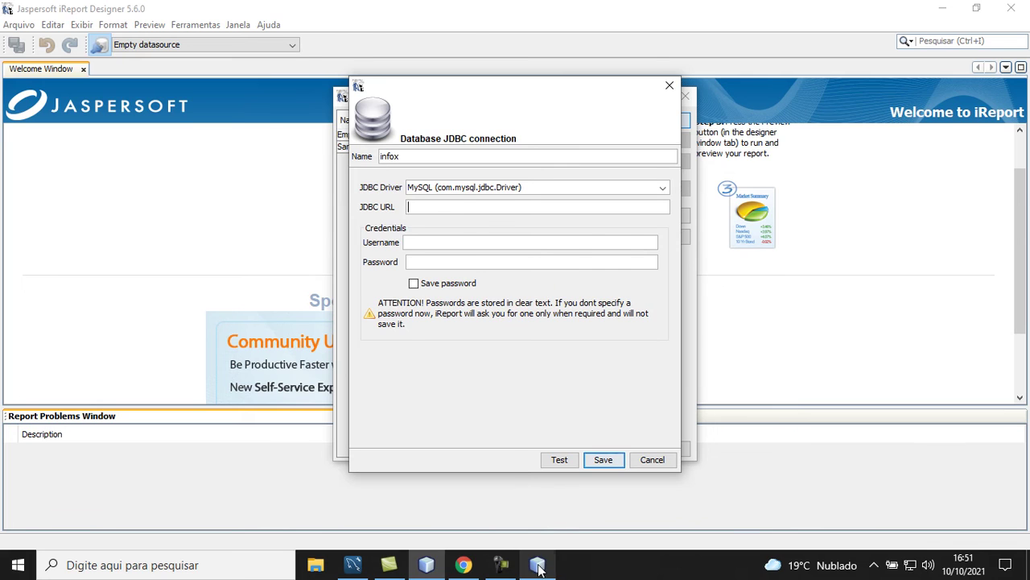
click(537, 565)
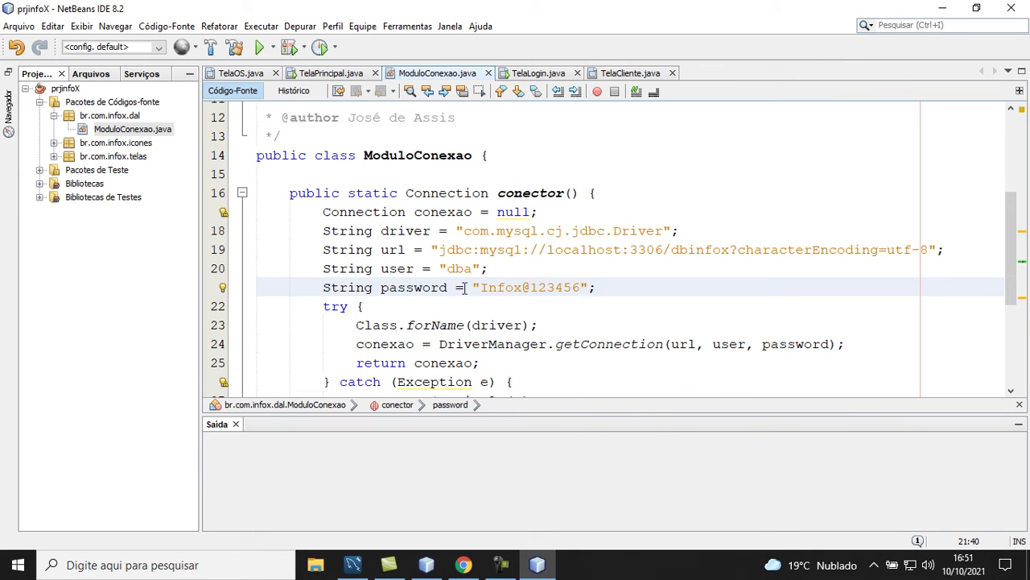
Paste the dbinfox connection URL from ModuloConexao.java into the JDBC URL field
drag(439, 249, 929, 249)
key(ctrl+c)
click(426, 565)
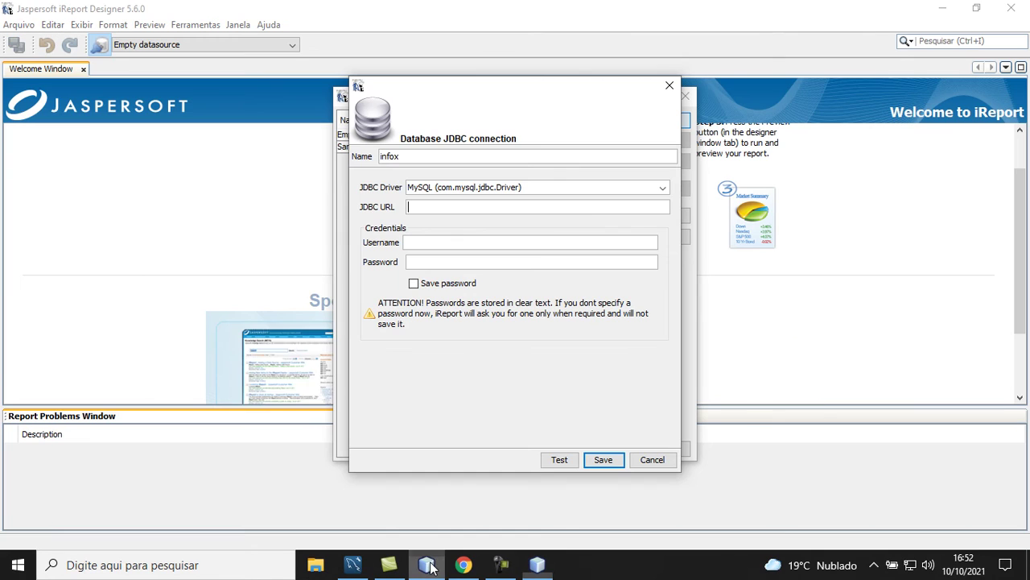
click(441, 208)
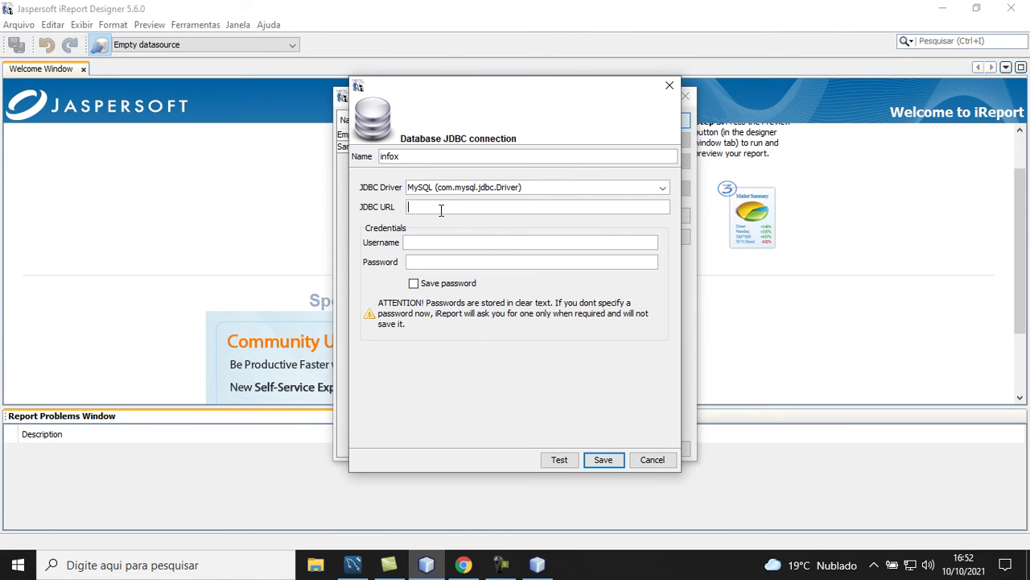
key(ctrl+v)
click(445, 243)
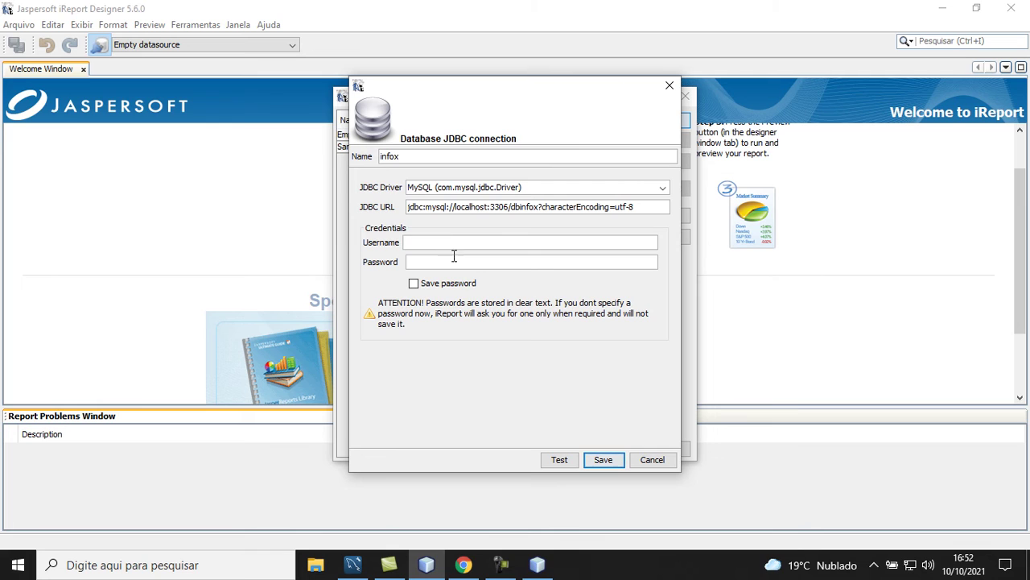
Copy the user name dba from the code into the Username field
click(541, 567)
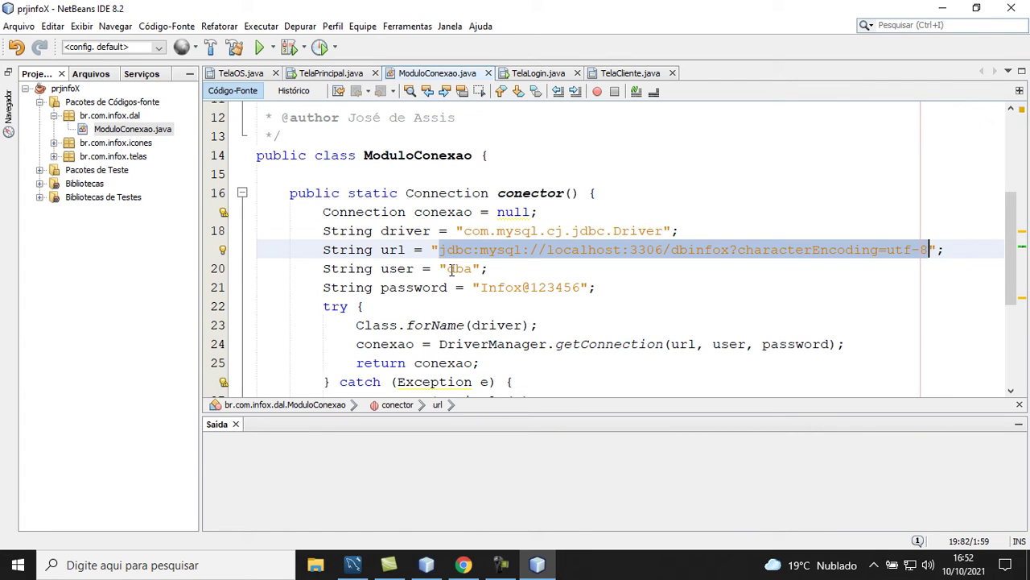
drag(450, 269, 473, 268)
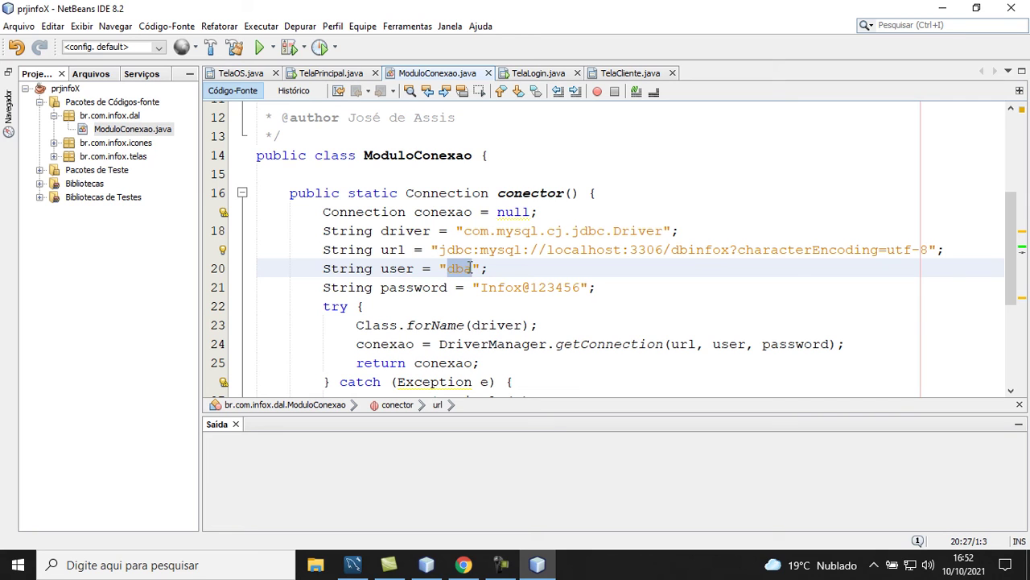
key(ctrl+c)
click(426, 565)
key(ctrl+v)
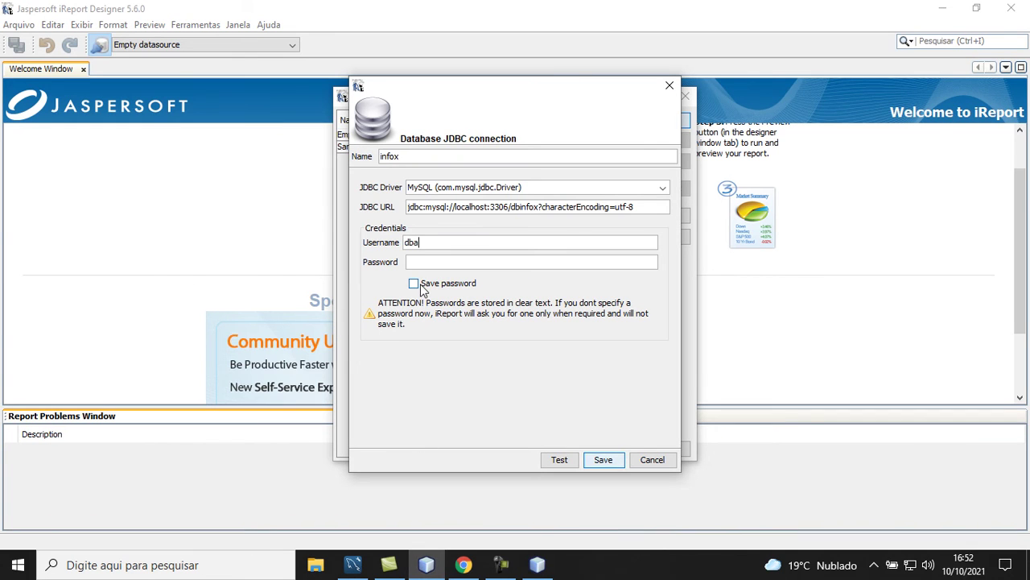
Paste the project's database password into the Password field and enable Save password
click(537, 565)
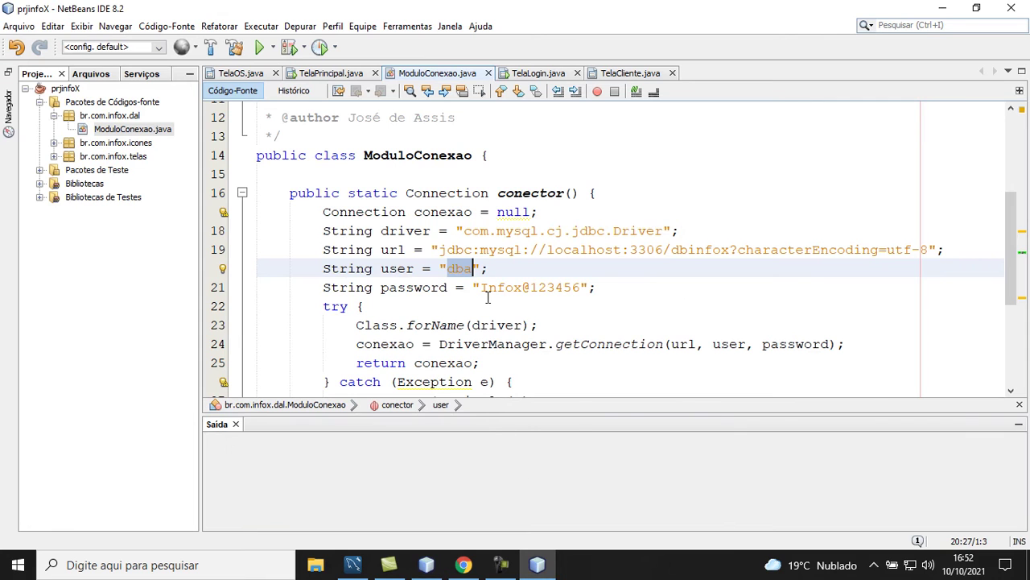
drag(482, 287, 581, 287)
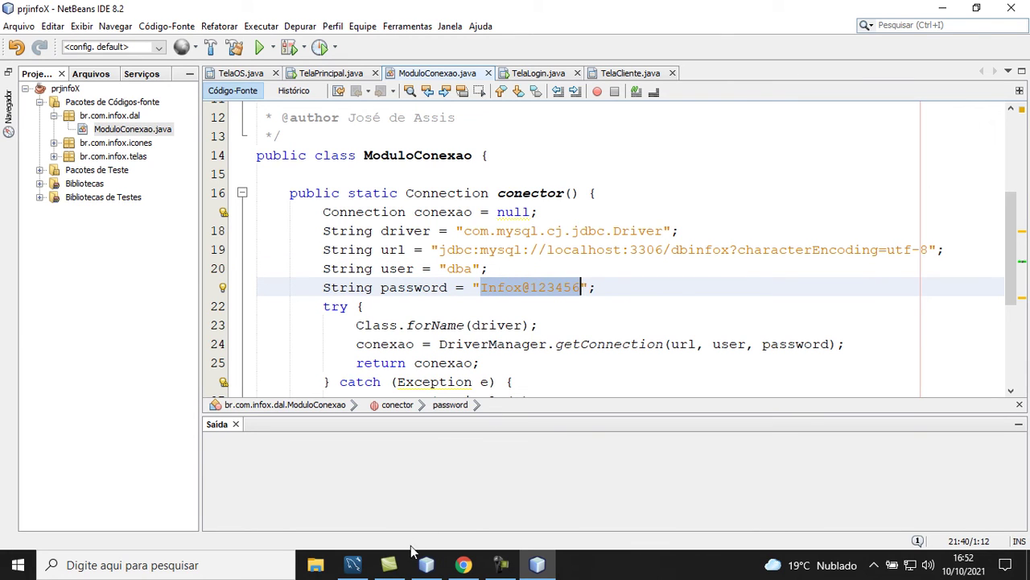
click(426, 564)
click(427, 260)
key(ctrl+v)
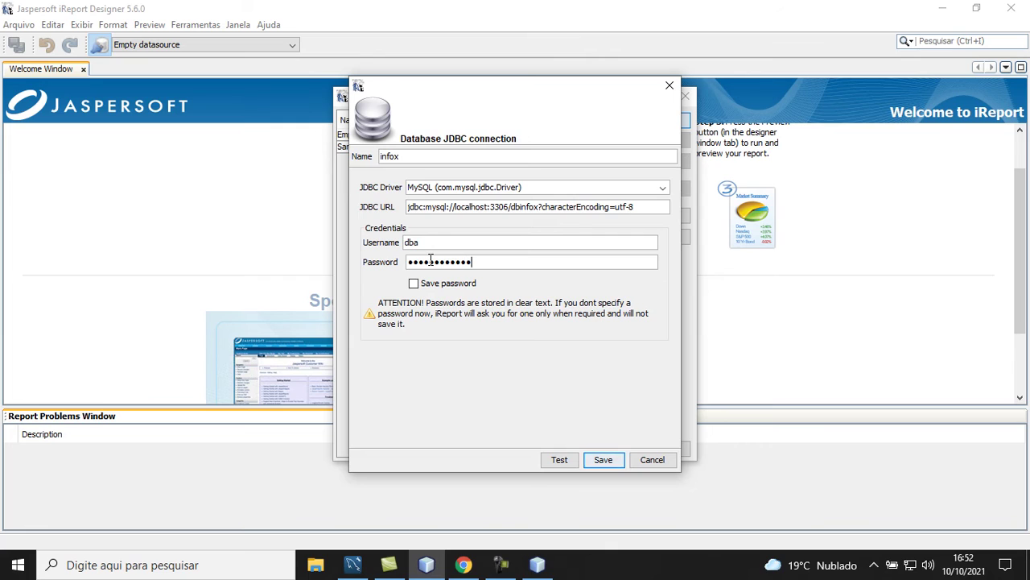
click(414, 284)
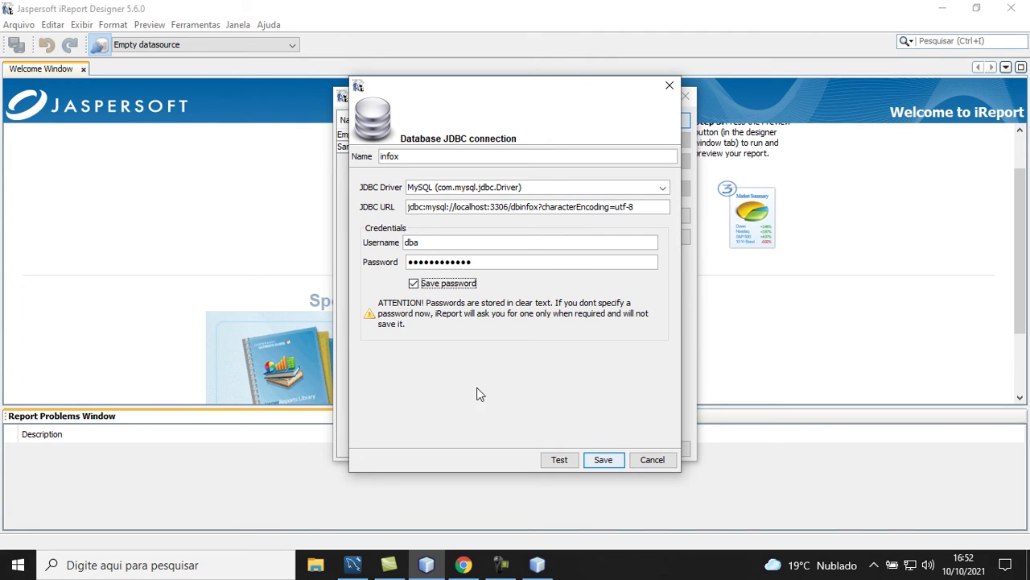
Test the infox connection successfully, save it, close the datasources list and return to NetBeans
click(552, 463)
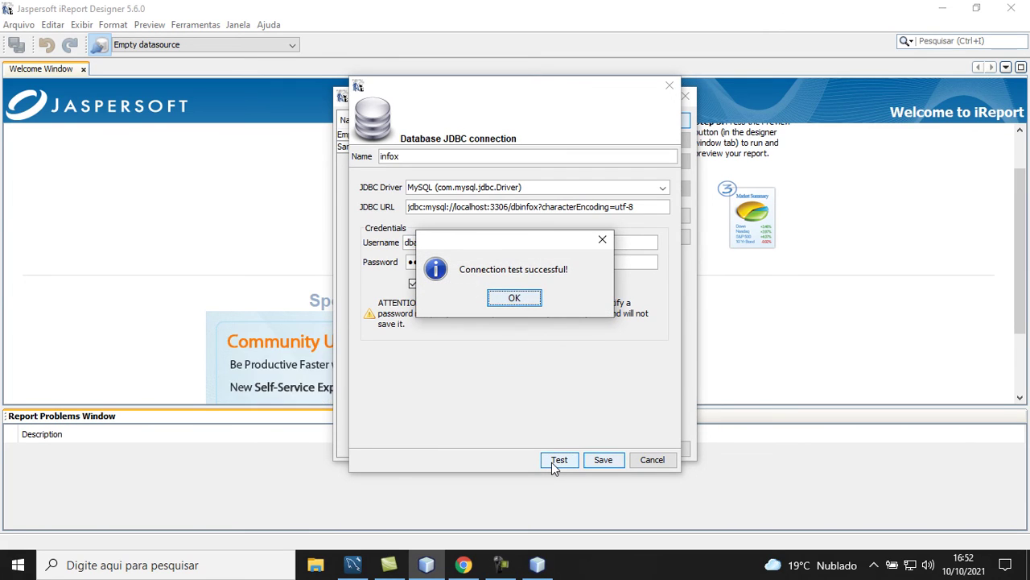
click(515, 299)
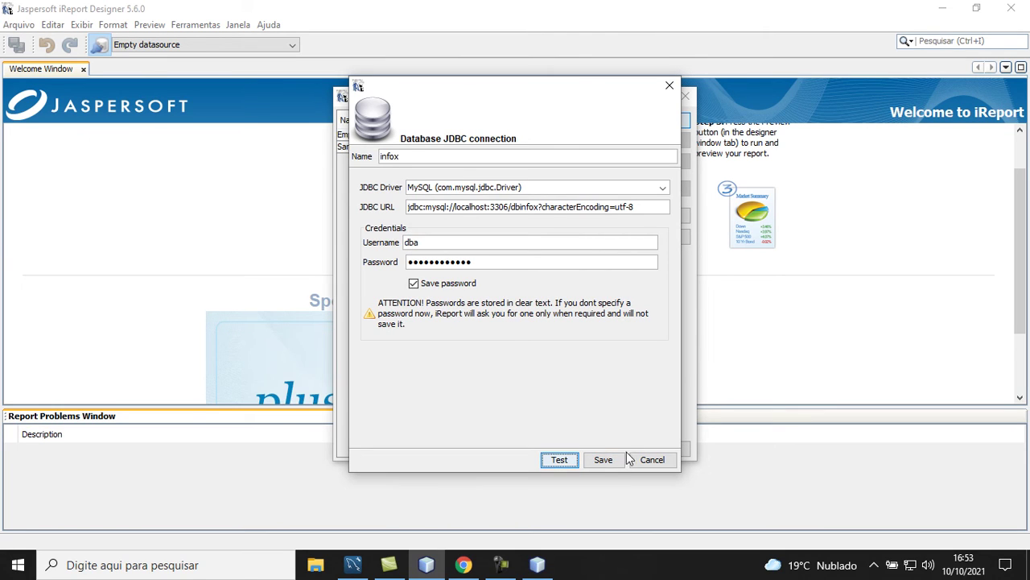
click(603, 460)
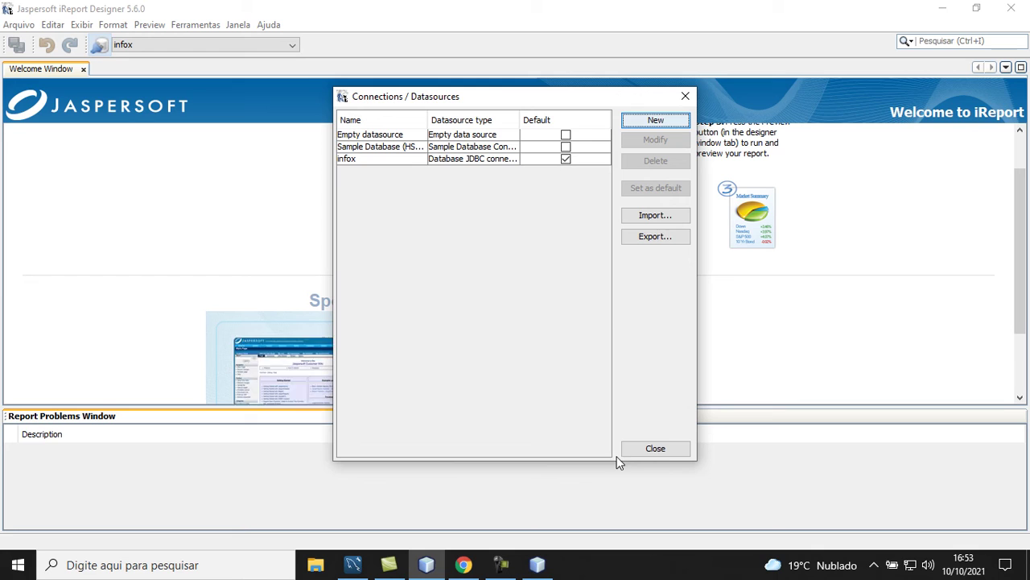
click(657, 450)
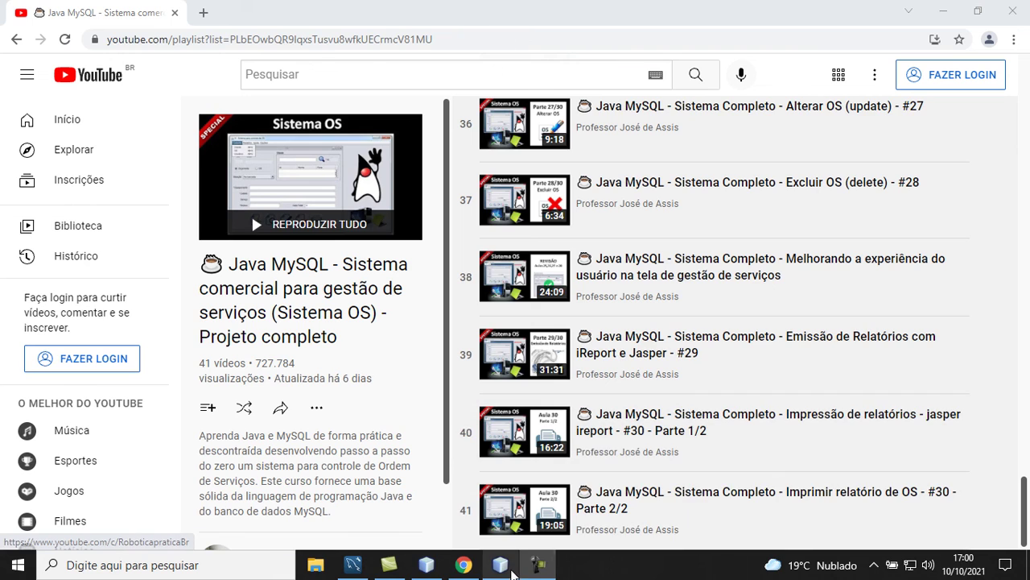
click(506, 569)
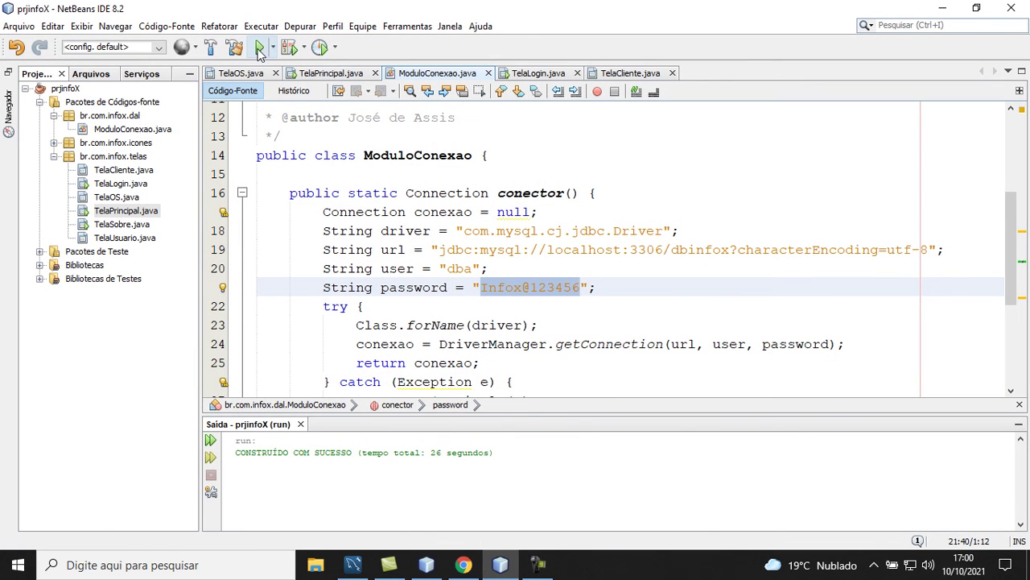
Run the prjinfoX project and log in to the X System with the admin login
click(260, 49)
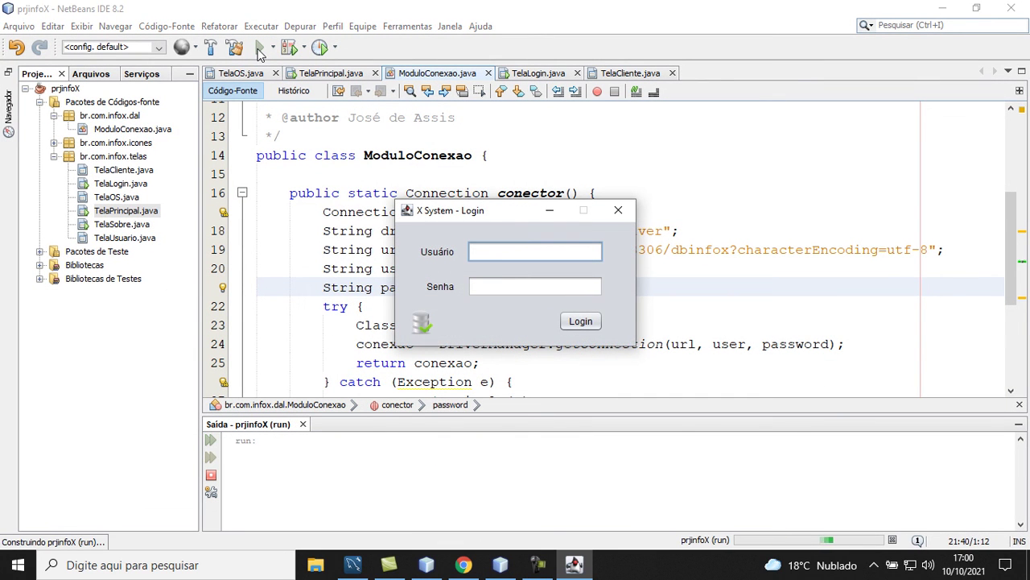
text(admin)
key(Tab)
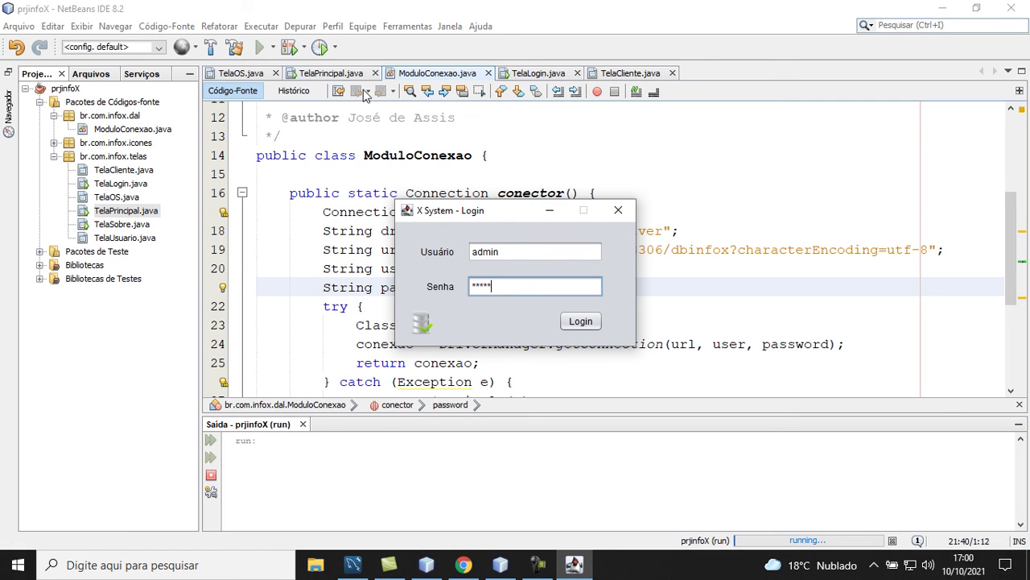
click(574, 320)
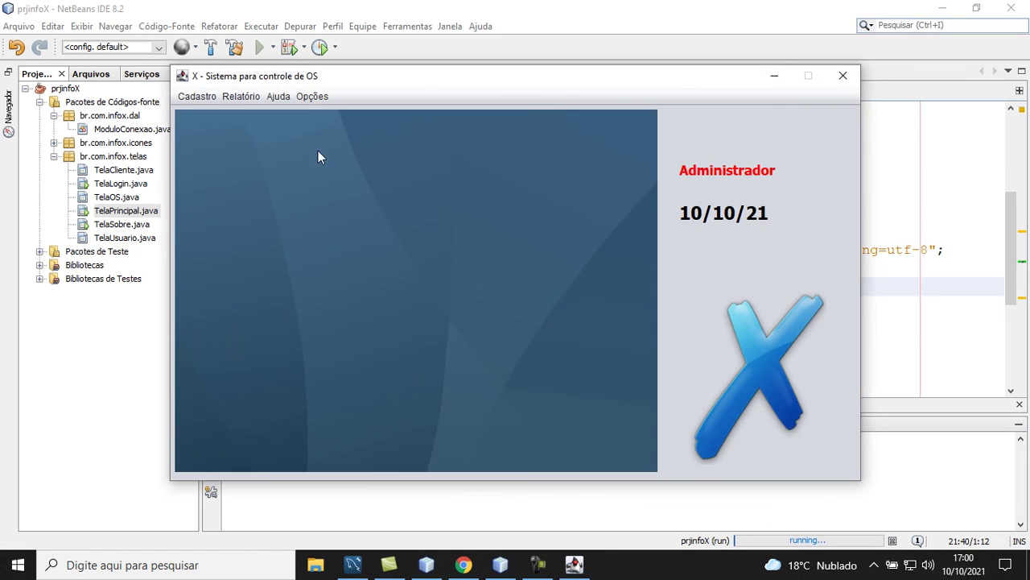
Generate the Clientes report from the Relatório menu, confirming the print with Sim
click(252, 100)
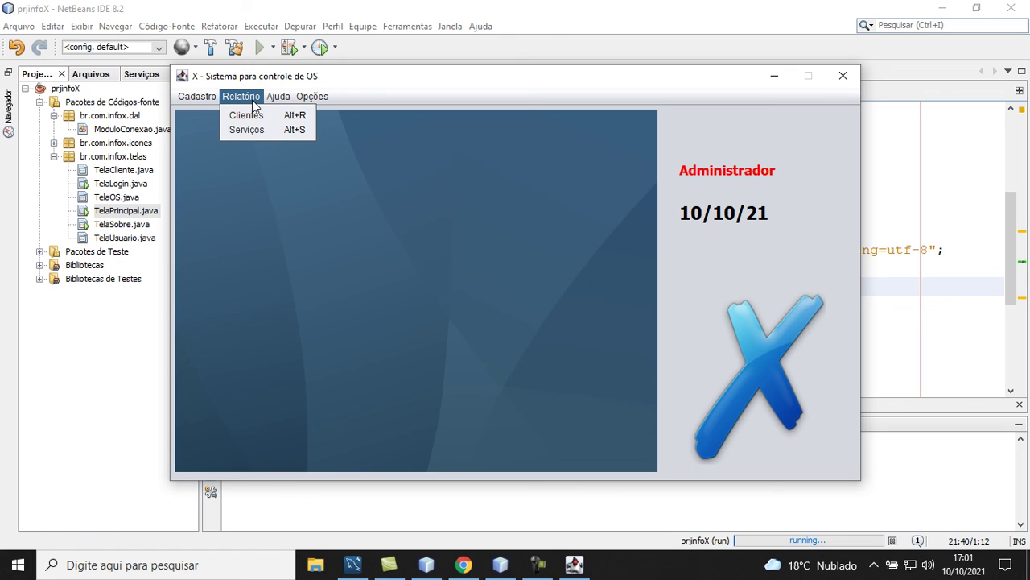
click(255, 116)
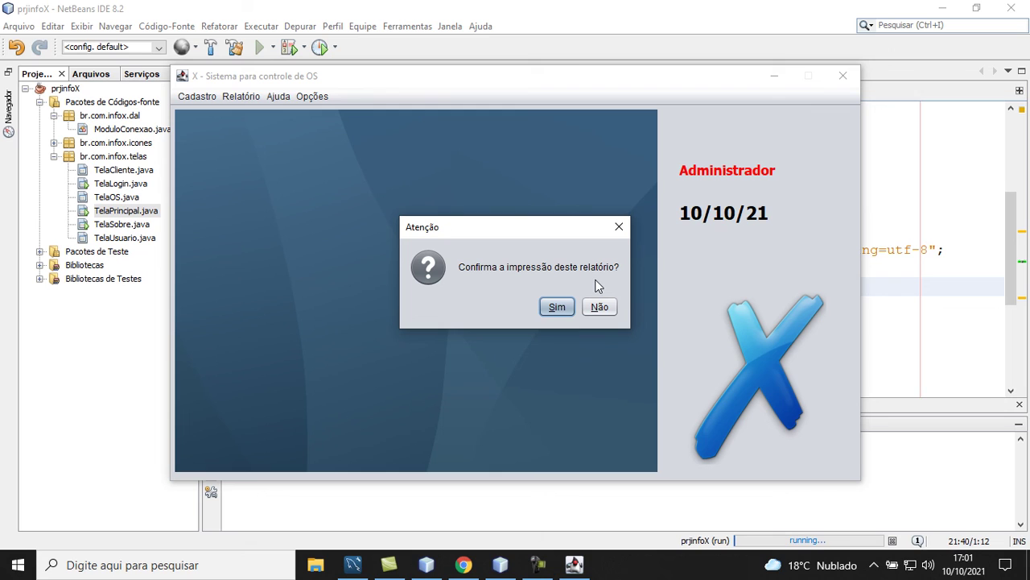
click(555, 307)
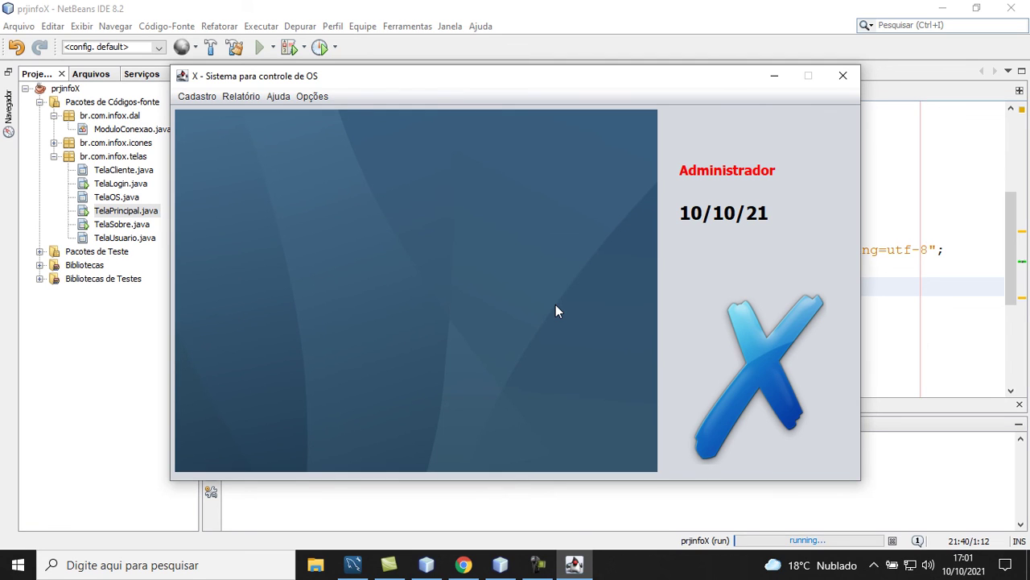